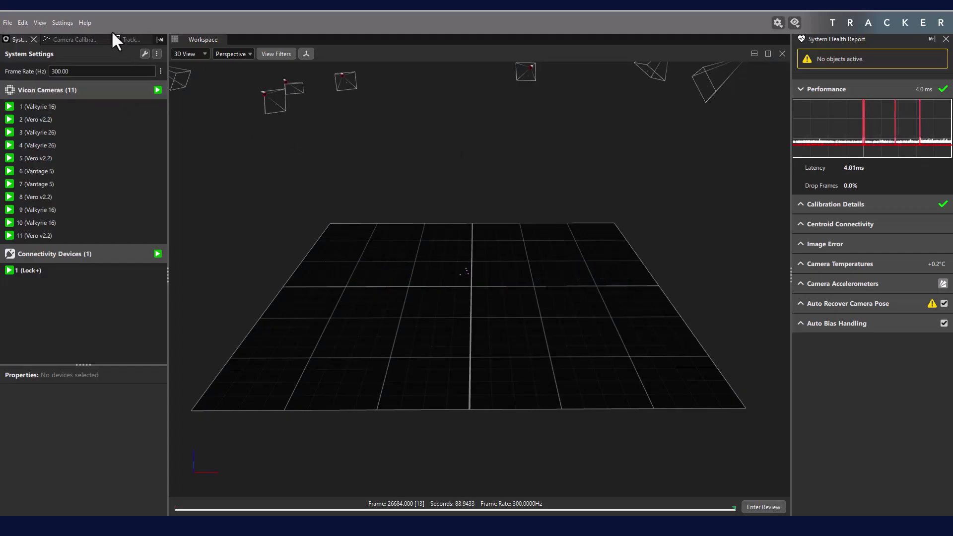
Switch to the Tracking panel, opening and closing the View menu along the way
{"action": "left_click", "coordinate": [127, 39]}
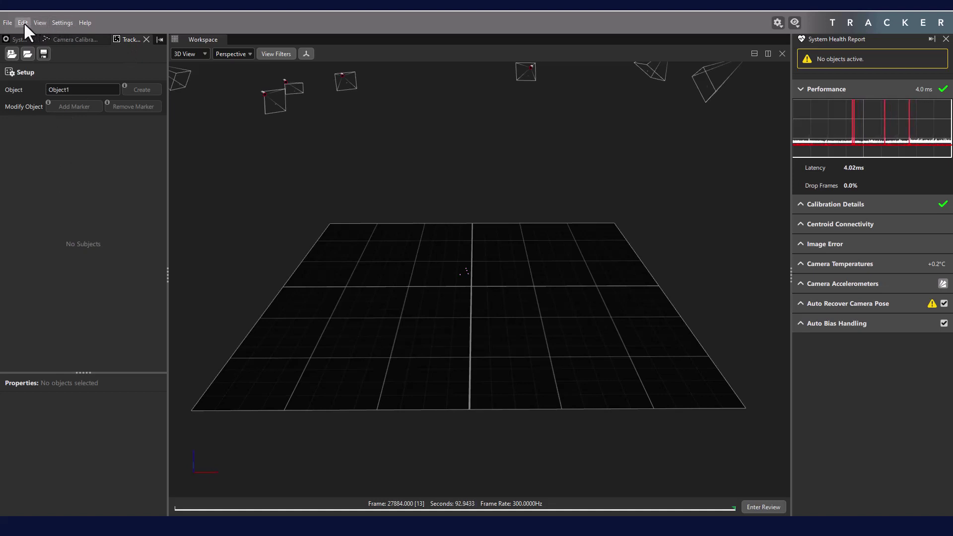
{"action": "left_click", "coordinate": [38, 23]}
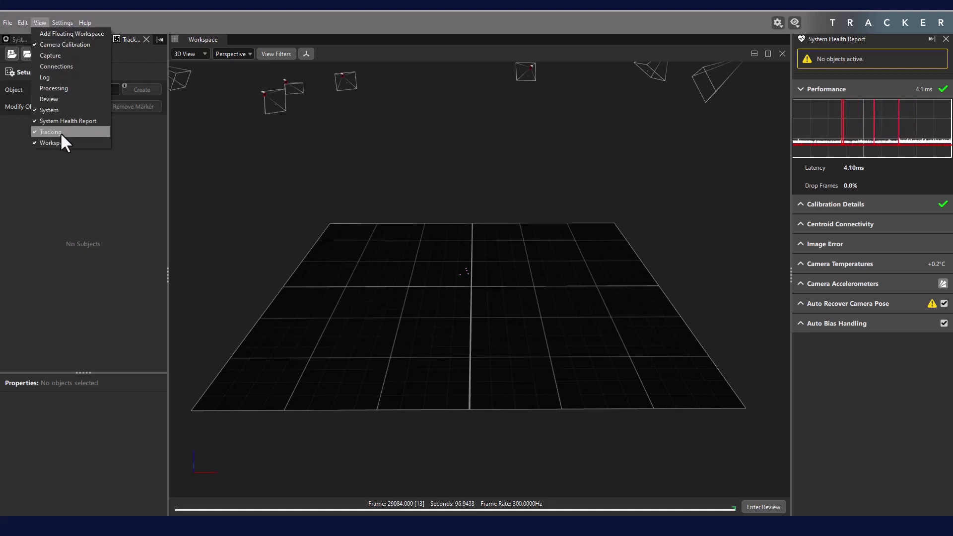
{"action": "left_click", "coordinate": [94, 131]}
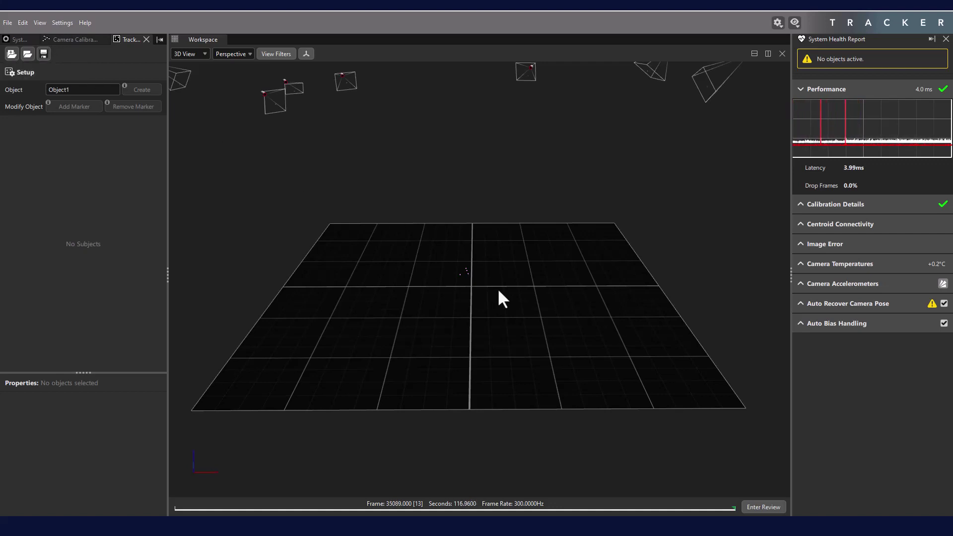
Box-select the four grid-centre markers and create an object named 'Mustang' from them
{"action": "right_click_drag", "start_coordinate": [490, 294], "coordinate": [478, 105]}
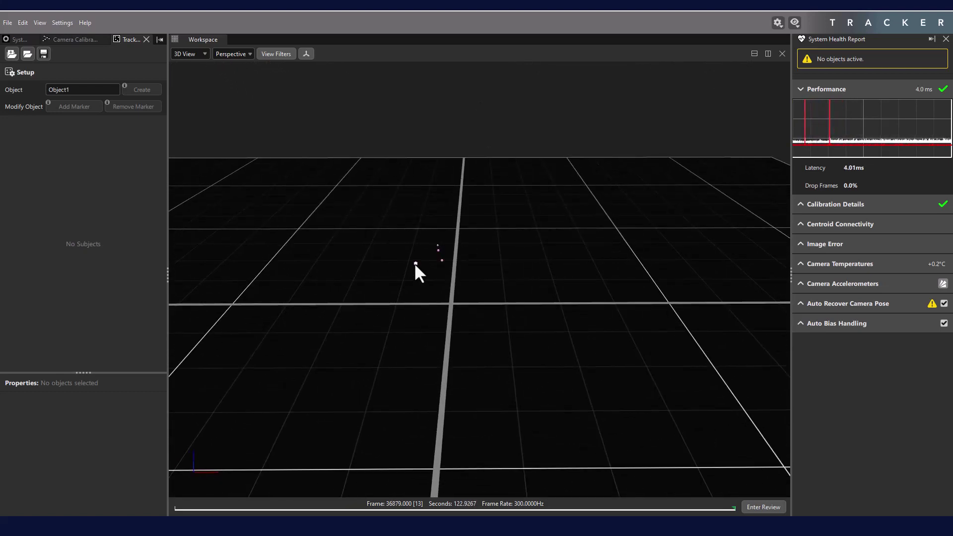
{"action": "left_click", "coordinate": [442, 261]}
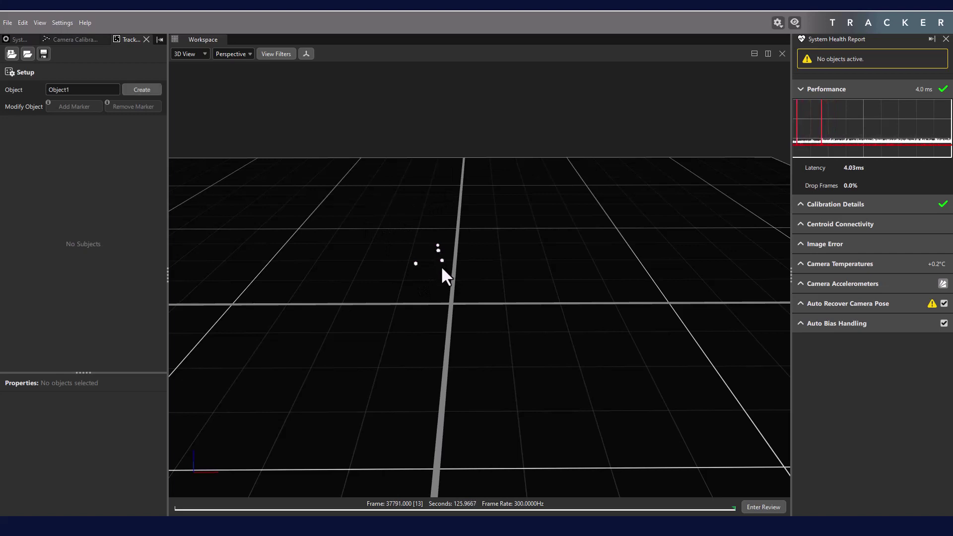
{"action": "left_click", "coordinate": [430, 315]}
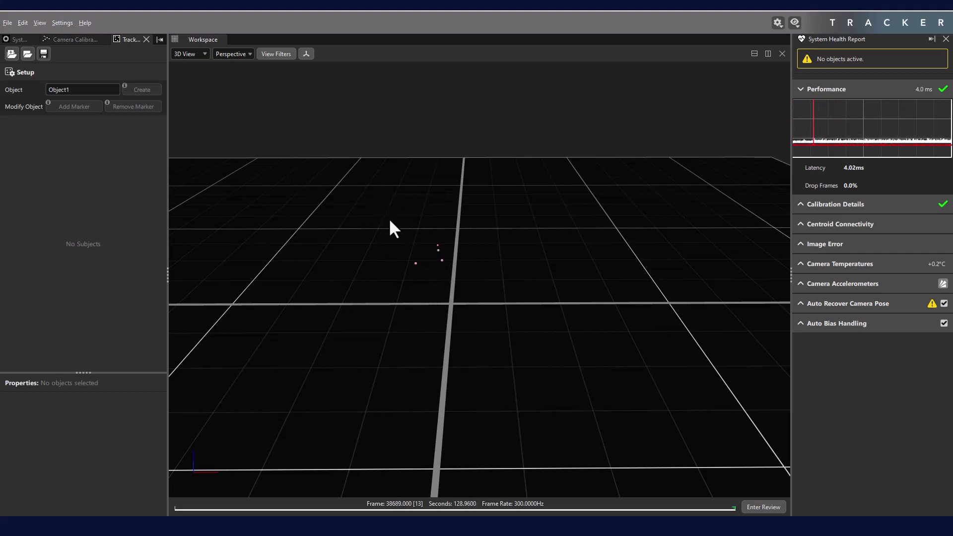
{"action": "left_click_drag", "start_coordinate": [390, 220], "coordinate": [472, 286]}
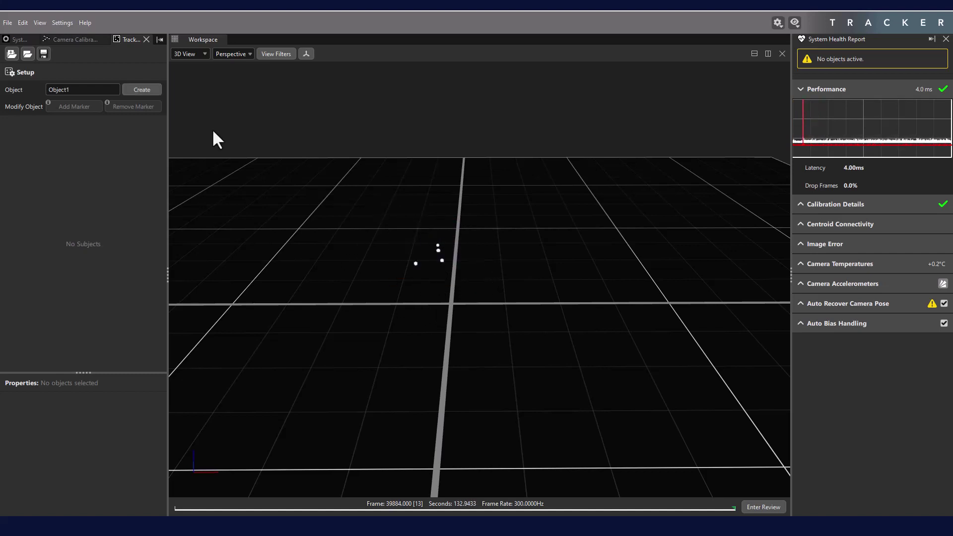
{"action": "double_click", "coordinate": [62, 89]}
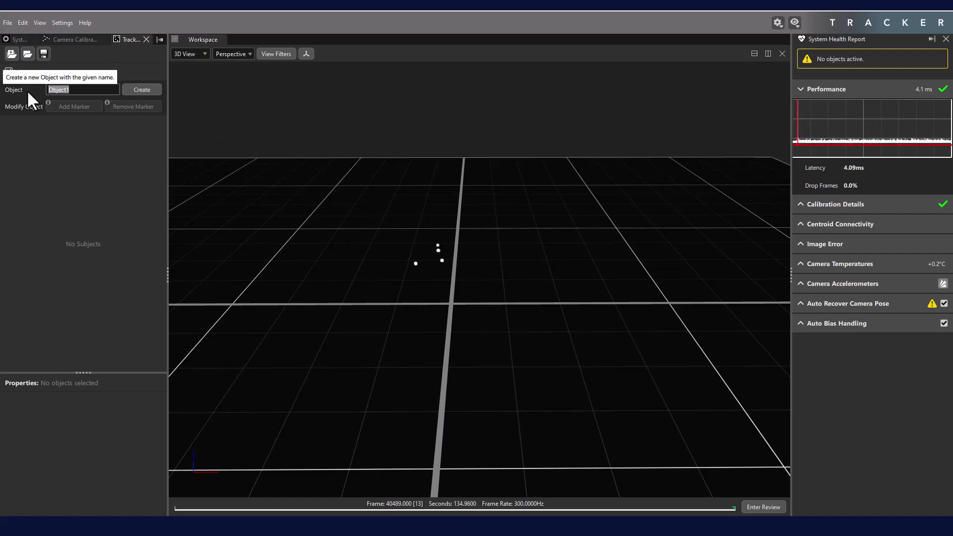
{"action": "type", "text": "Mustang"}
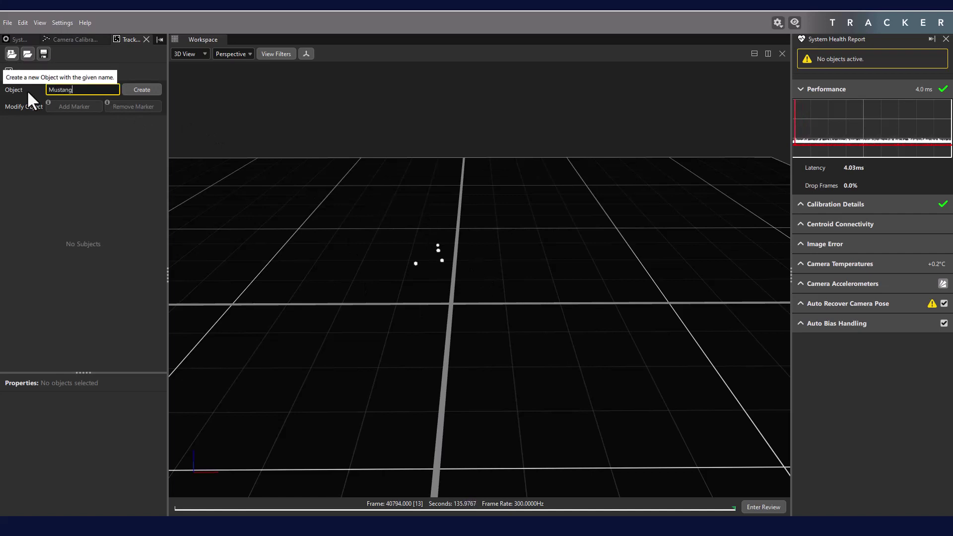
{"action": "left_click", "coordinate": [141, 91]}
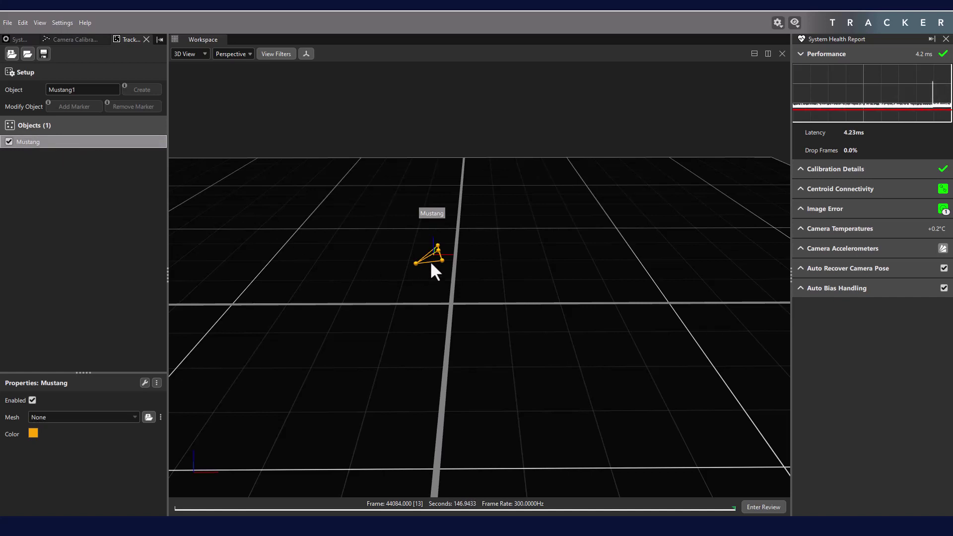
{"action": "right_click_drag", "start_coordinate": [430, 260], "coordinate": [427, 219]}
{"action": "left_click_drag", "start_coordinate": [428, 218], "coordinate": [501, 243]}
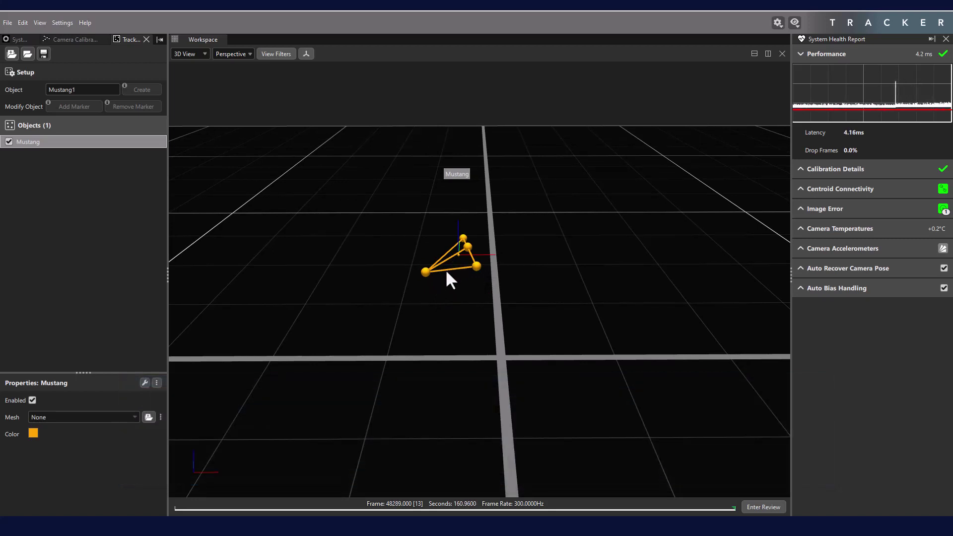
{"action": "left_click", "coordinate": [763, 508]}
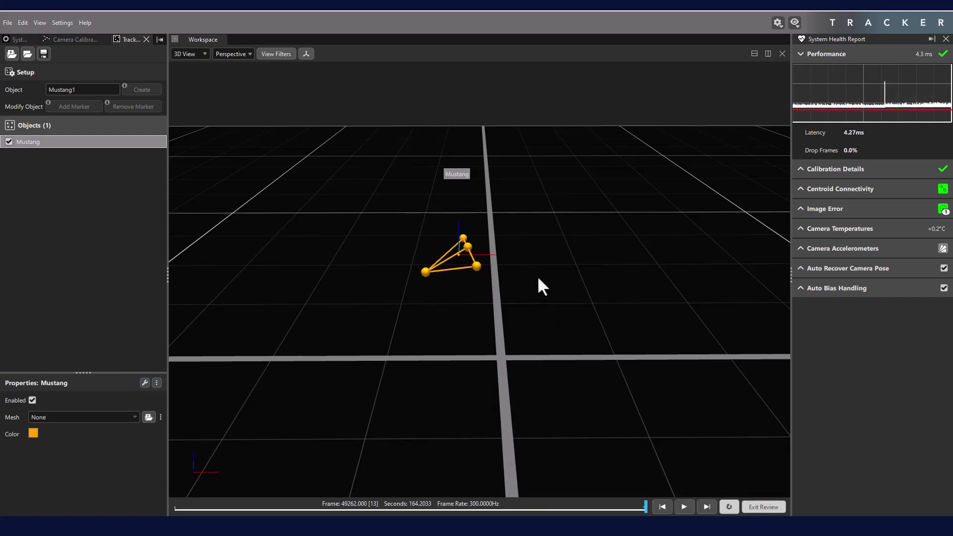
{"action": "left_click_drag", "start_coordinate": [539, 278], "coordinate": [488, 293]}
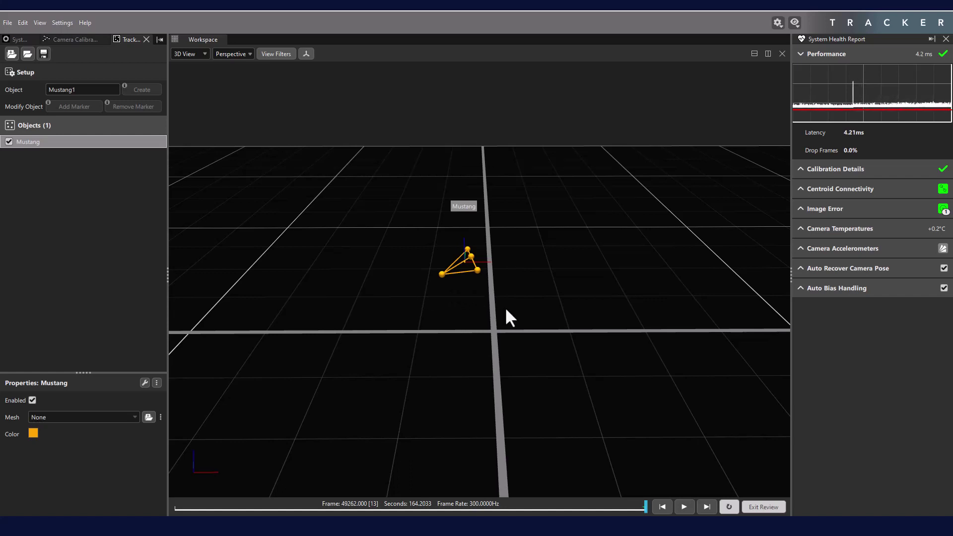
{"action": "left_click", "coordinate": [750, 507]}
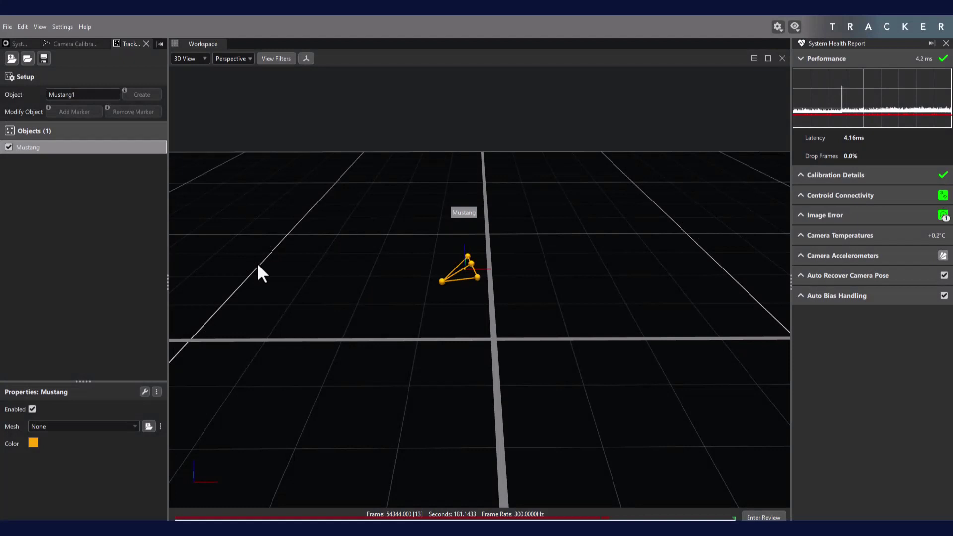
{"action": "key", "text": "shift+F10"}
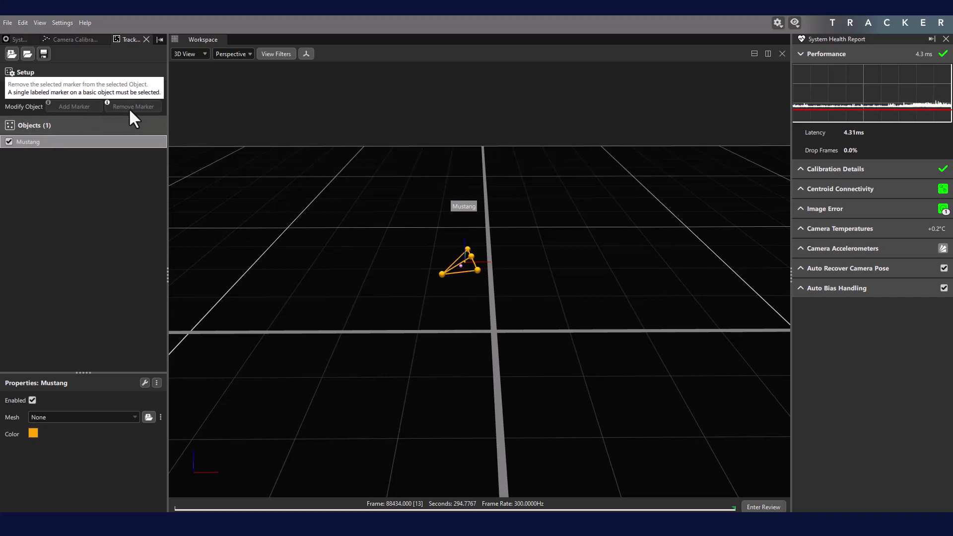
{"action": "left_click_drag", "start_coordinate": [415, 289], "coordinate": [450, 276]}
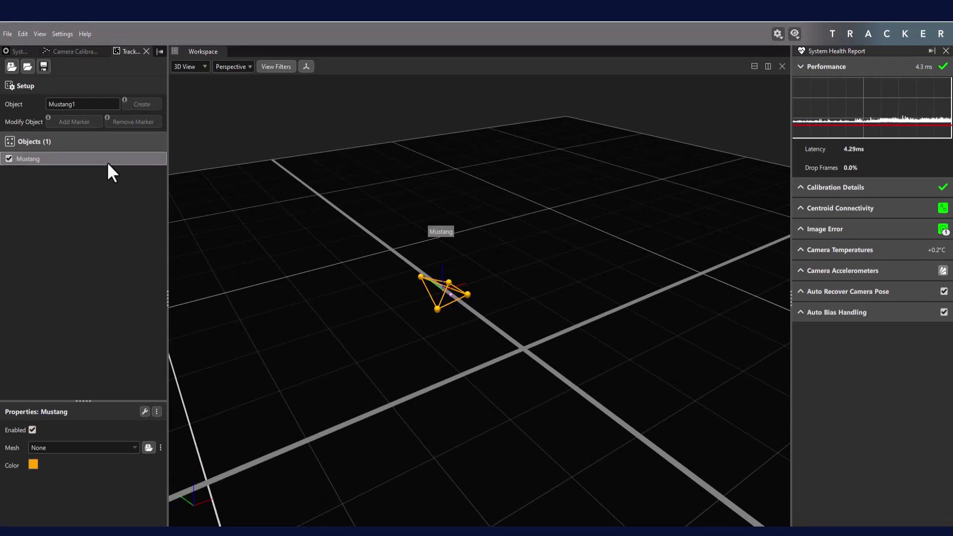
Add the loose marker to Mustang, then remove that marker again
{"action": "left_click", "coordinate": [450, 296]}
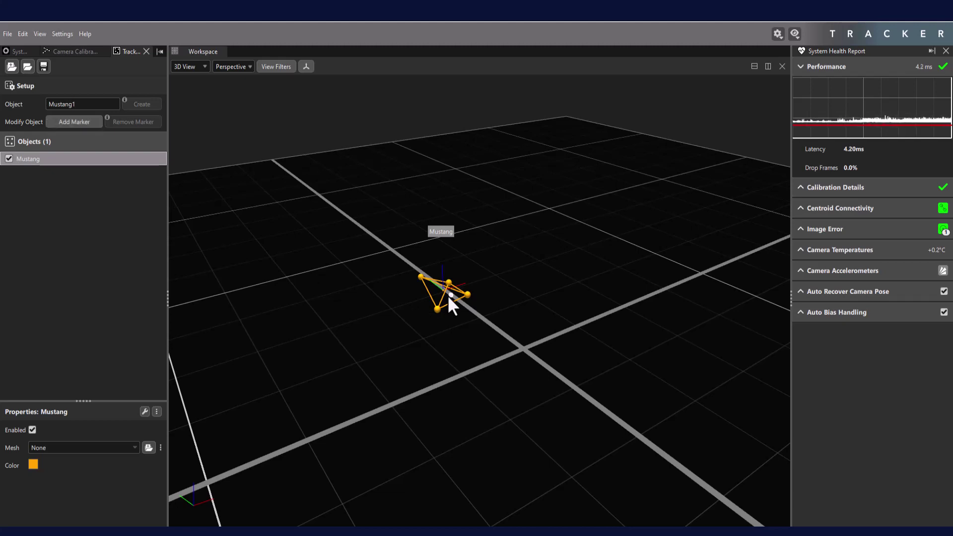
{"action": "left_click", "coordinate": [62, 123]}
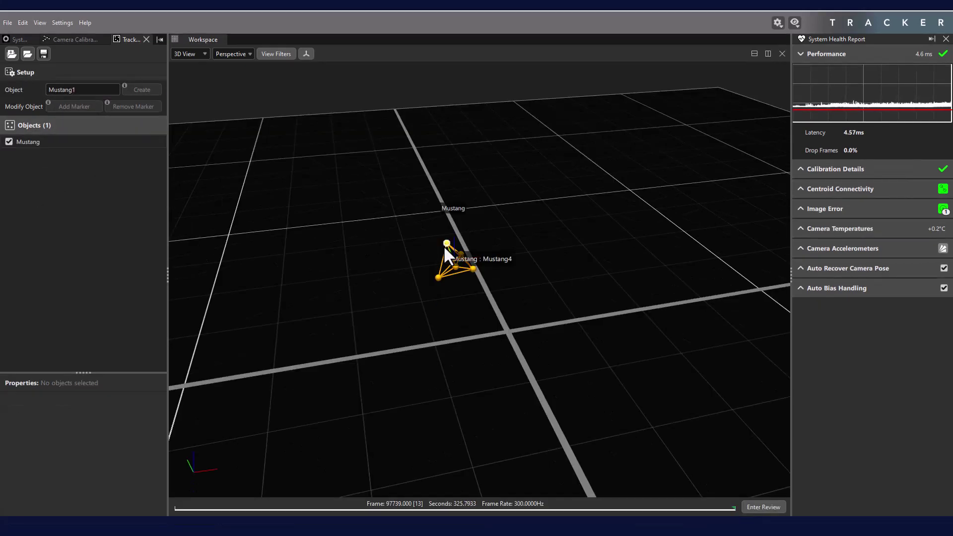
{"action": "left_click", "coordinate": [444, 247]}
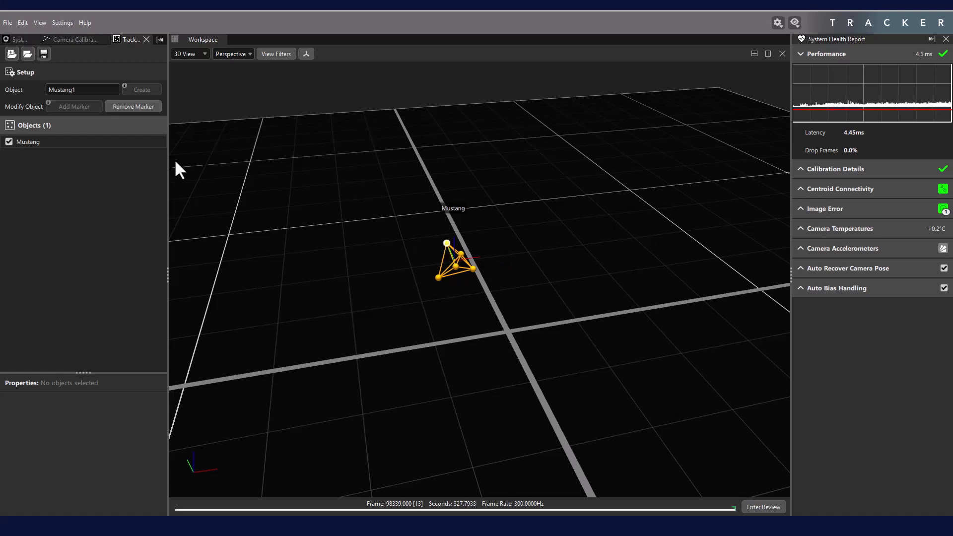
{"action": "left_click", "coordinate": [148, 109]}
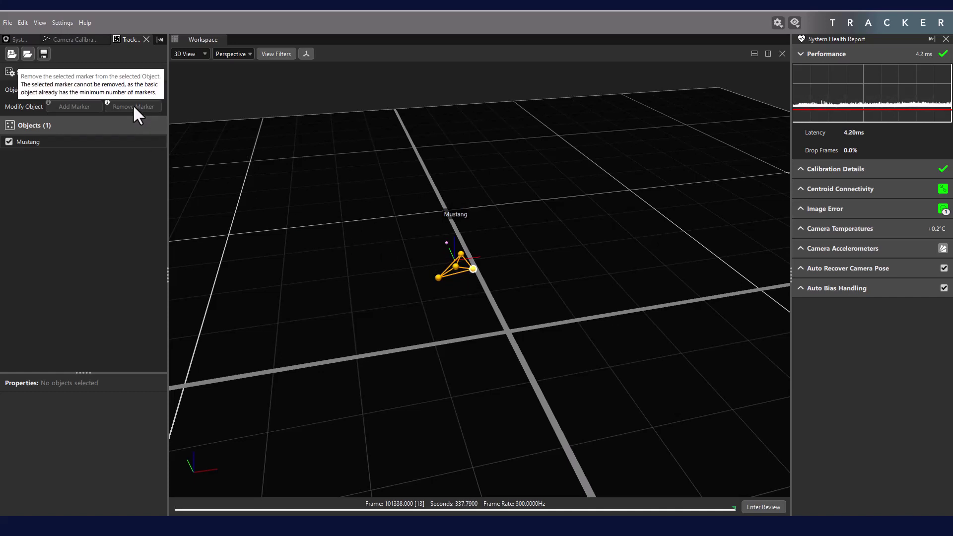
Reselect the Mustang object and the loose marker beside it
{"action": "left_click", "coordinate": [508, 296]}
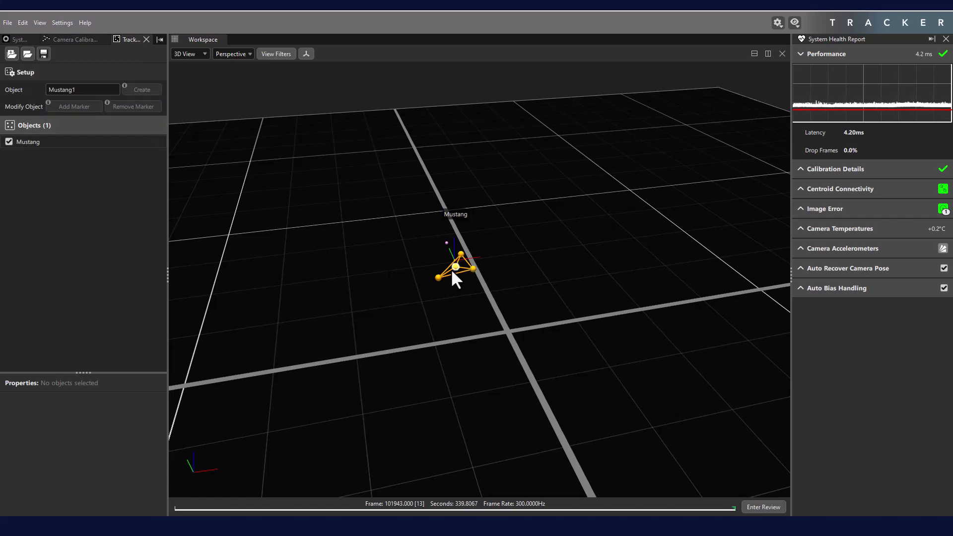
{"action": "scroll", "coordinate": [405, 248], "scroll_direction": "up", "scroll_amount": 3}
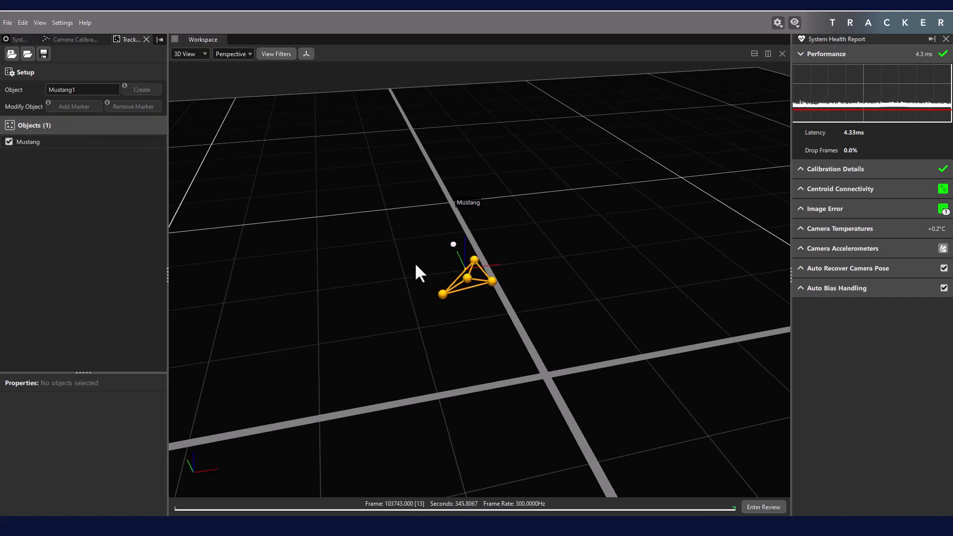
{"action": "left_click", "coordinate": [99, 142]}
{"action": "left_click", "coordinate": [454, 245]}
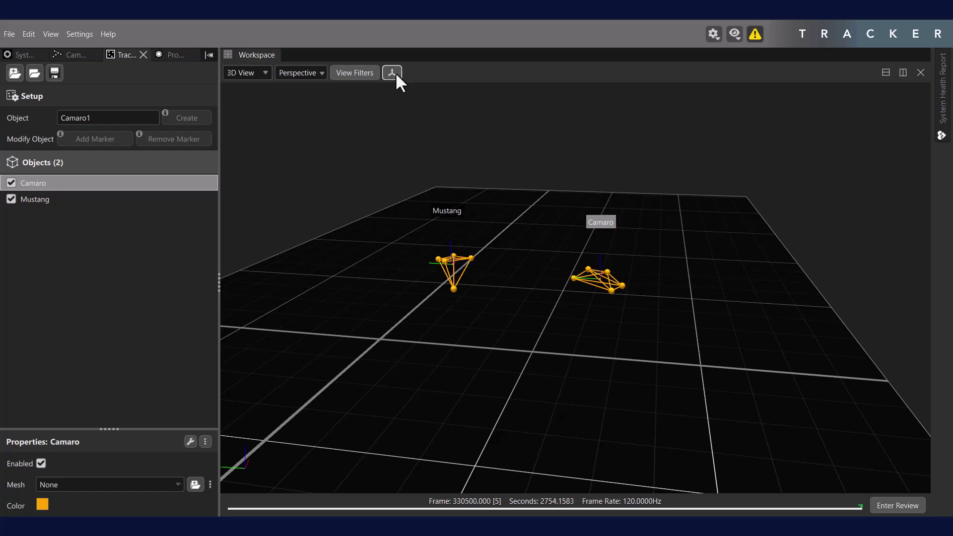
Enter Review mode, select Camaro and enable its object manipulator
{"action": "left_click", "coordinate": [407, 85]}
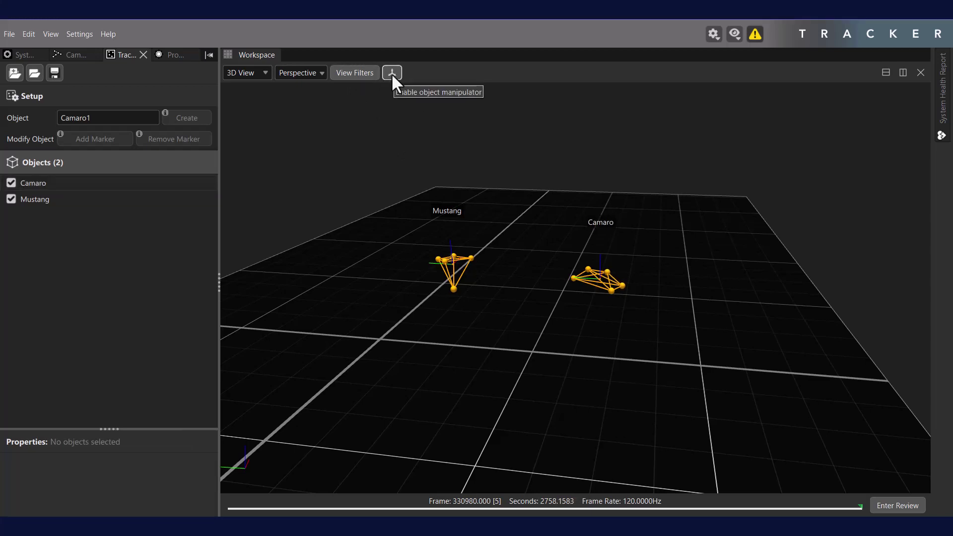
{"action": "left_click", "coordinate": [879, 507]}
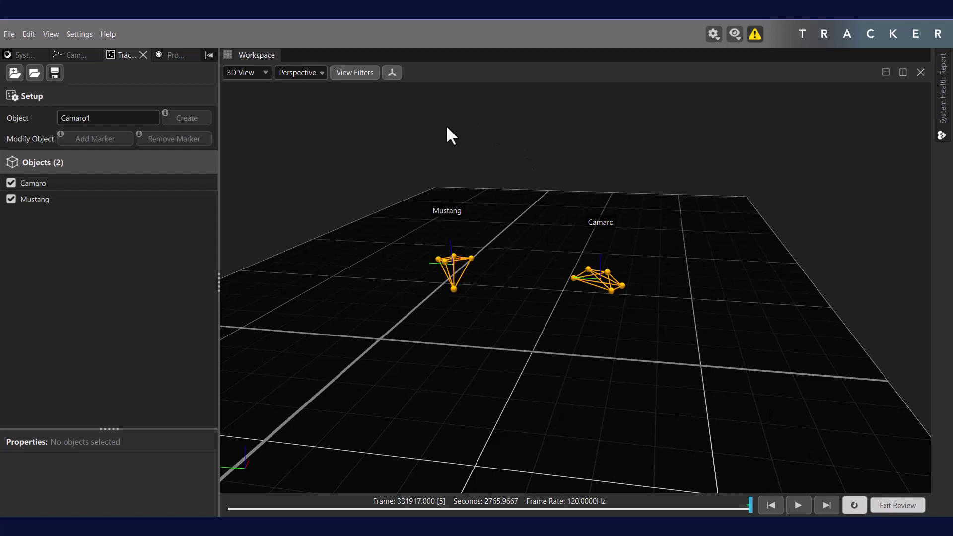
{"action": "left_click", "coordinate": [600, 221]}
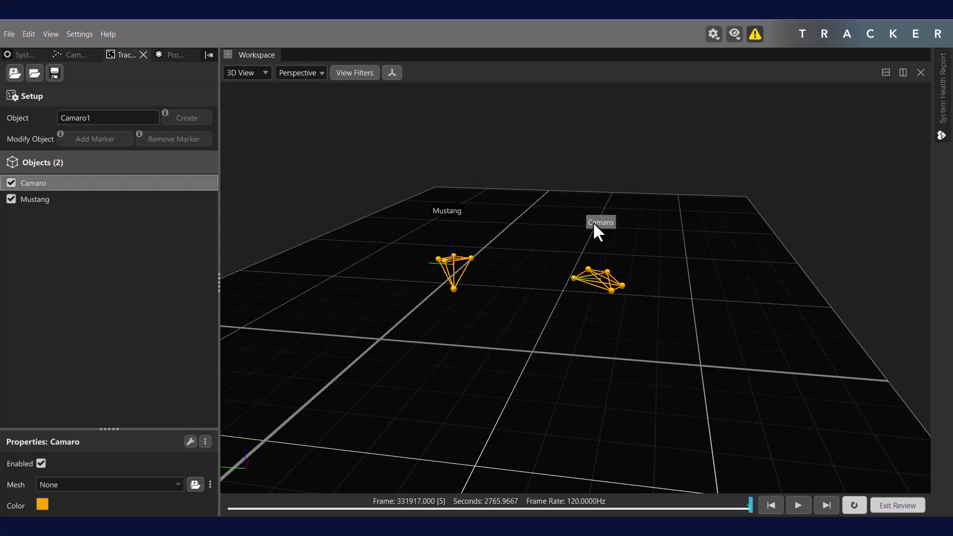
{"action": "left_click", "coordinate": [38, 183]}
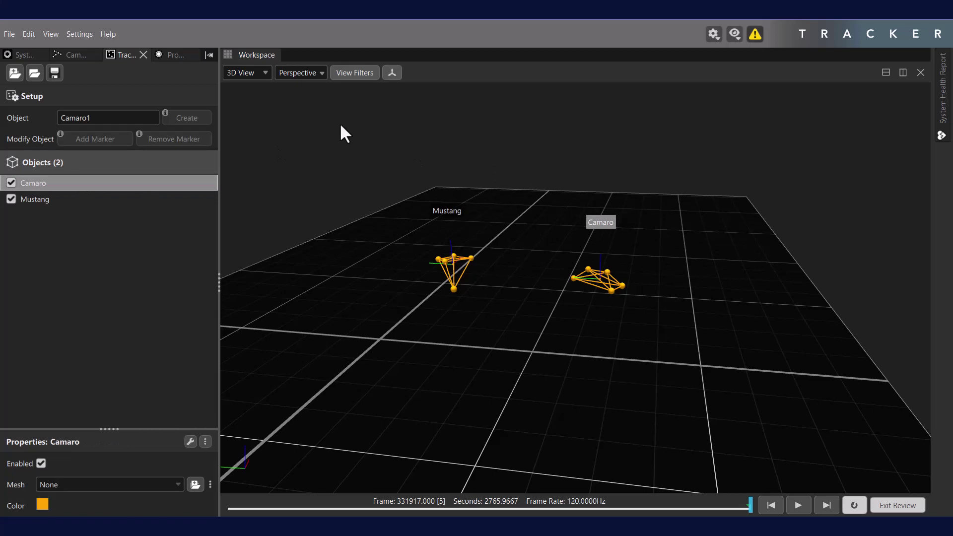
{"action": "left_click", "coordinate": [392, 73]}
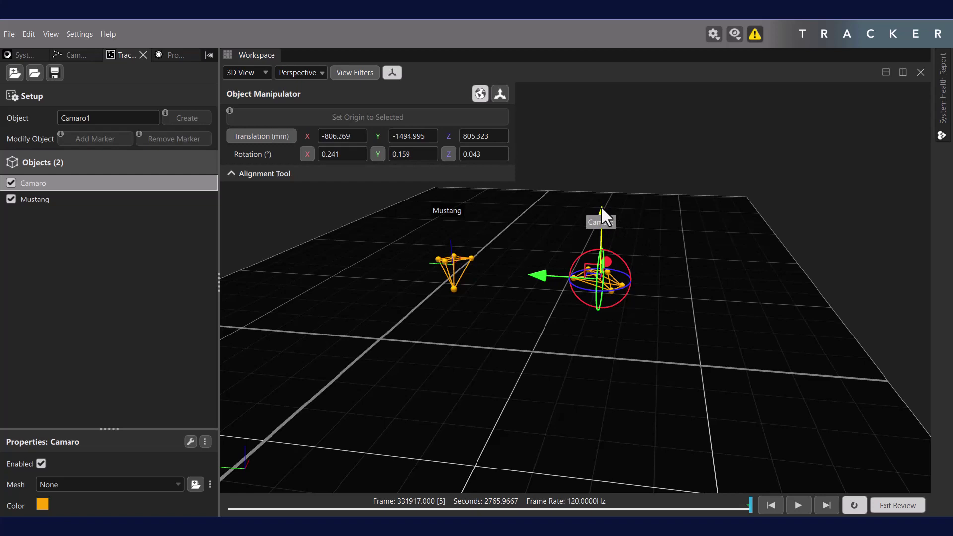
Drag Camaro up and tilt it, then enter 900 mm for Translation X
{"action": "left_click_drag", "start_coordinate": [600, 207], "coordinate": [593, 131]}
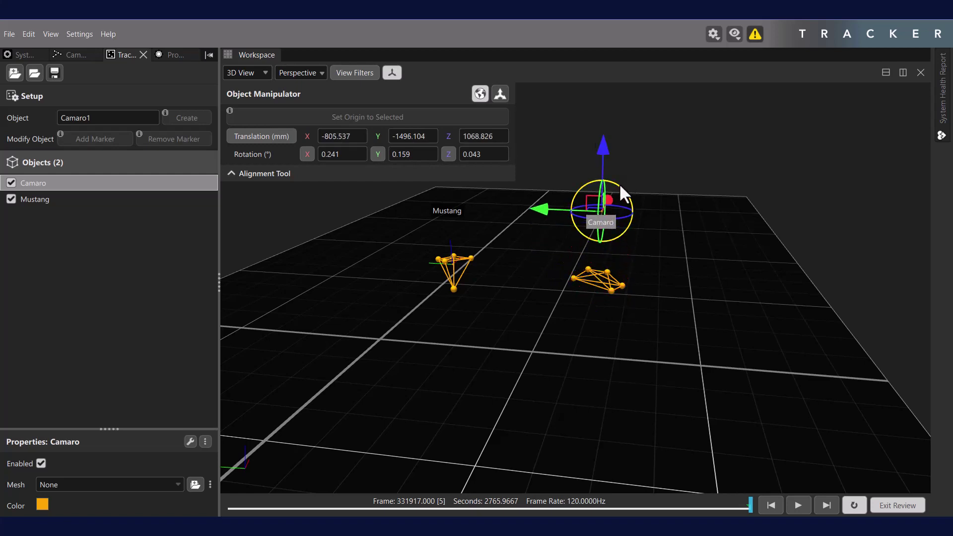
{"action": "left_click_drag", "start_coordinate": [618, 183], "coordinate": [637, 225]}
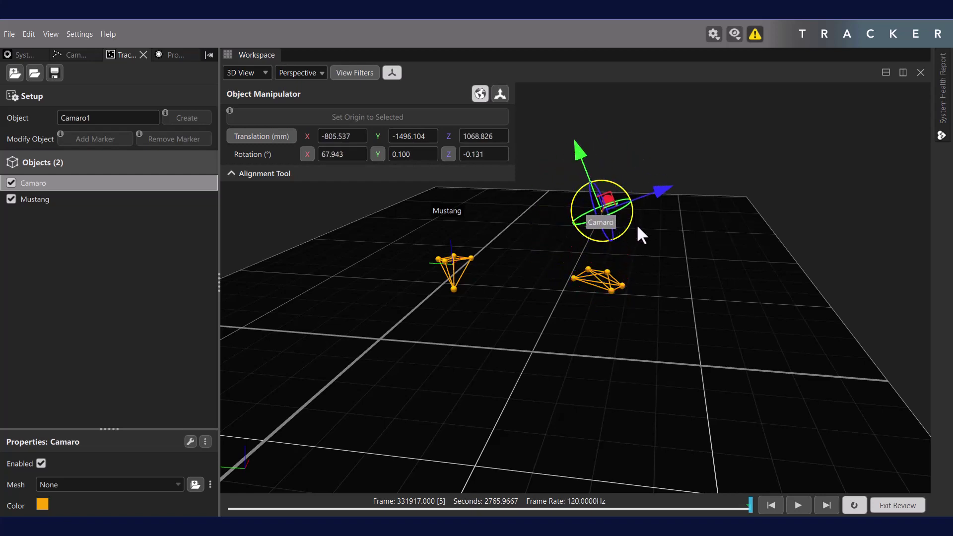
{"action": "left_click", "coordinate": [359, 138]}
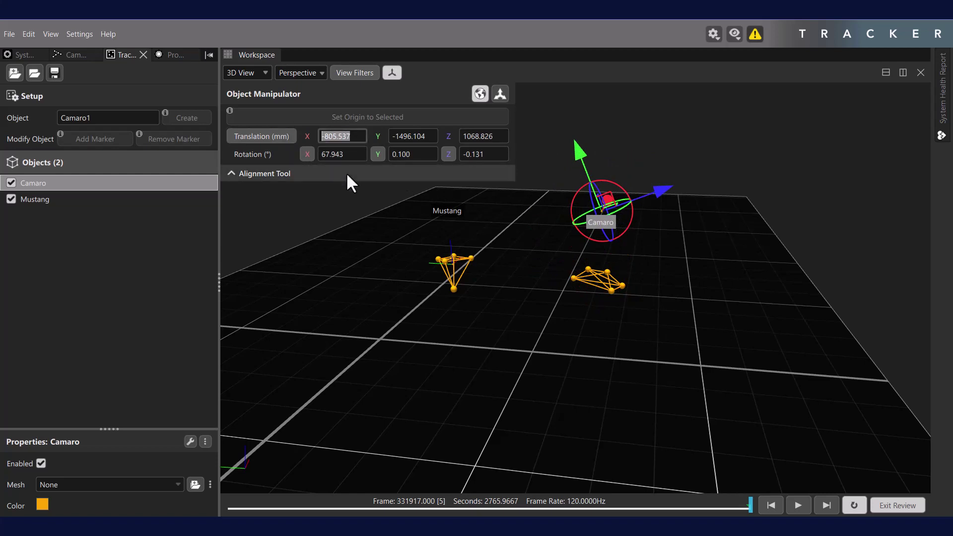
{"action": "type", "text": "900"}
Set Camaro's rotation to 40° about X and 20° about Y
{"action": "left_click", "coordinate": [353, 157]}
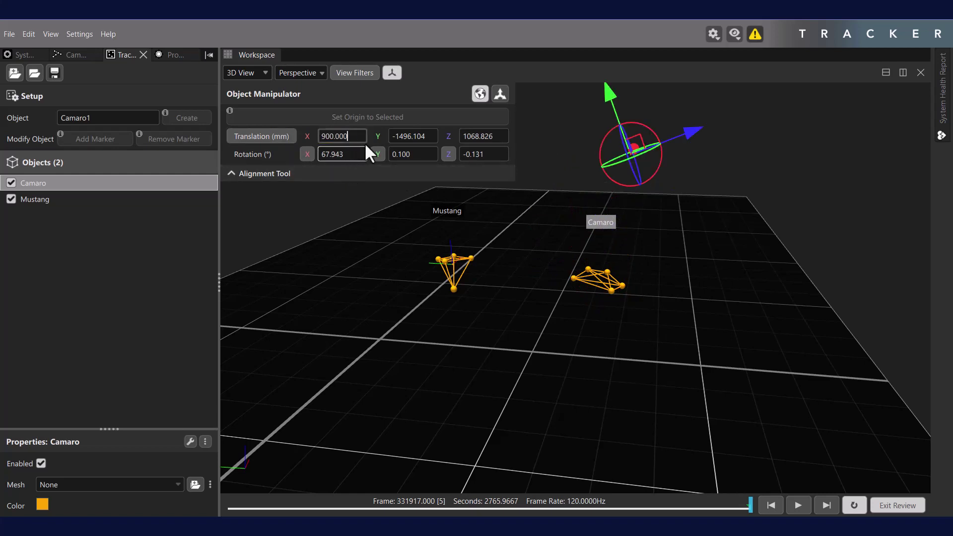
{"action": "left_click_drag", "start_coordinate": [362, 154], "coordinate": [329, 160]}
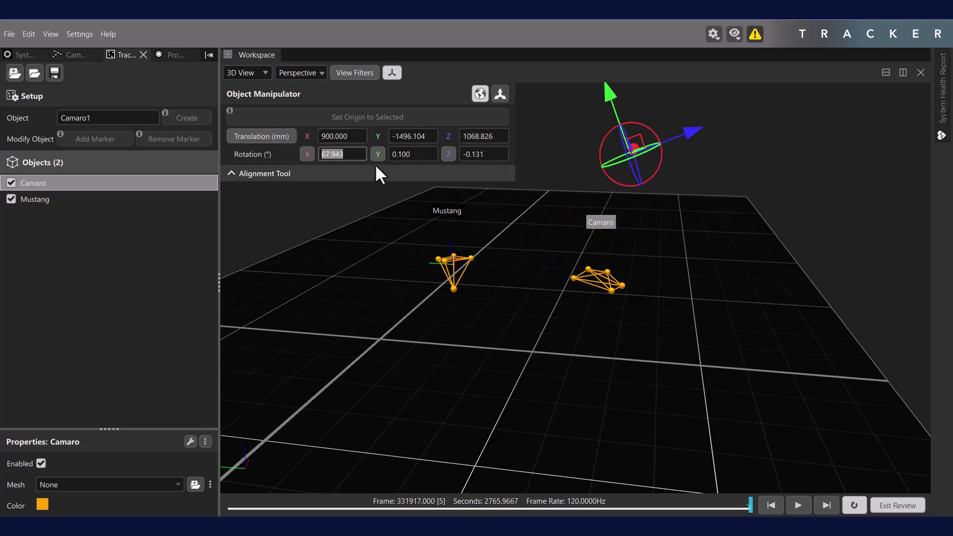
{"action": "type", "text": "400"}
{"action": "key", "text": "Return"}
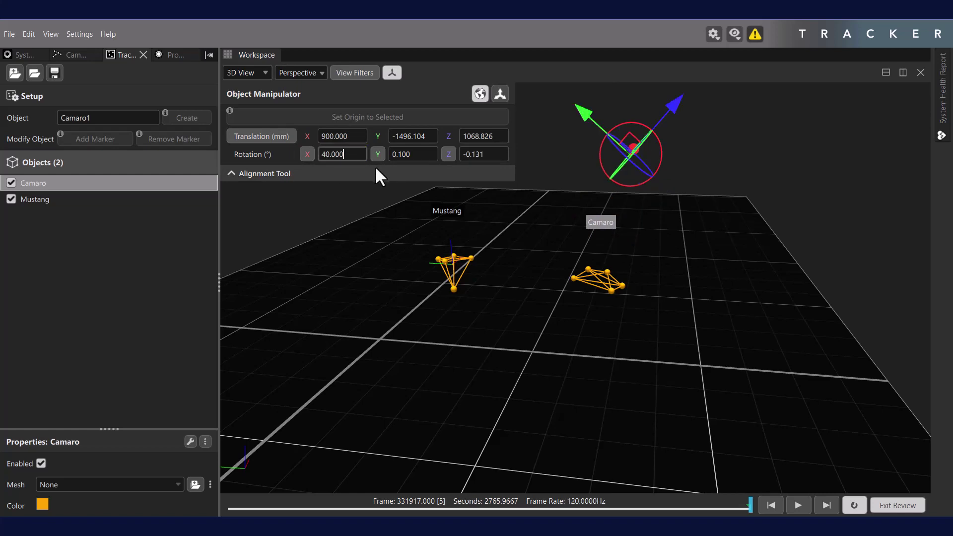
{"action": "left_click", "coordinate": [365, 141]}
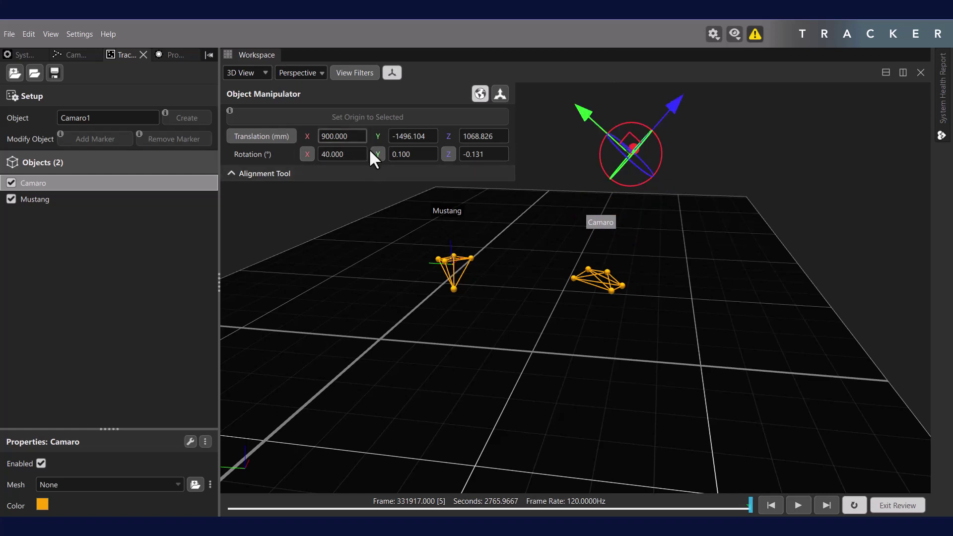
{"action": "left_click", "coordinate": [403, 158]}
{"action": "double_click", "coordinate": [402, 158]}
{"action": "type", "text": "20"}
{"action": "key", "text": "Return"}
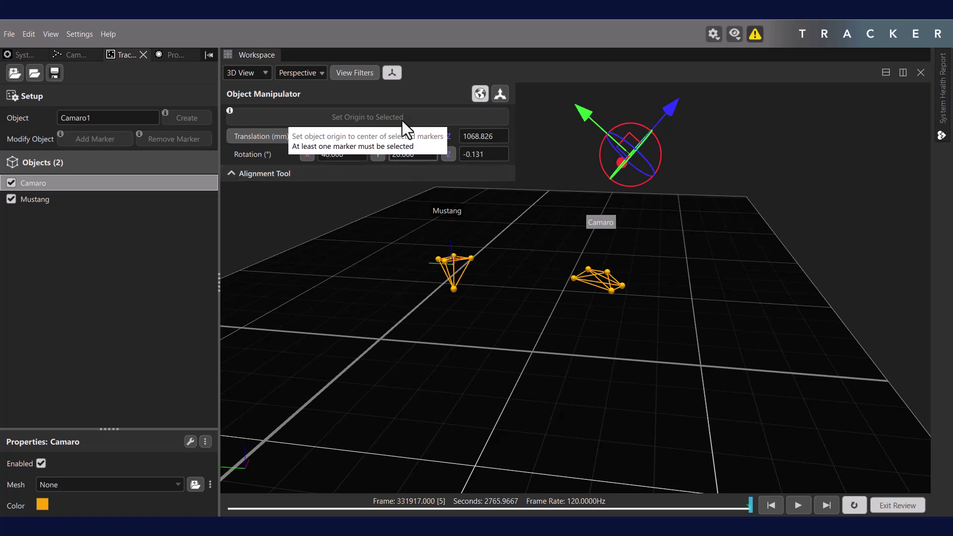
Set Camaro's origin to a selected marker, toggle Local/Global frames, and rotate its axes
{"action": "left_click", "coordinate": [604, 273]}
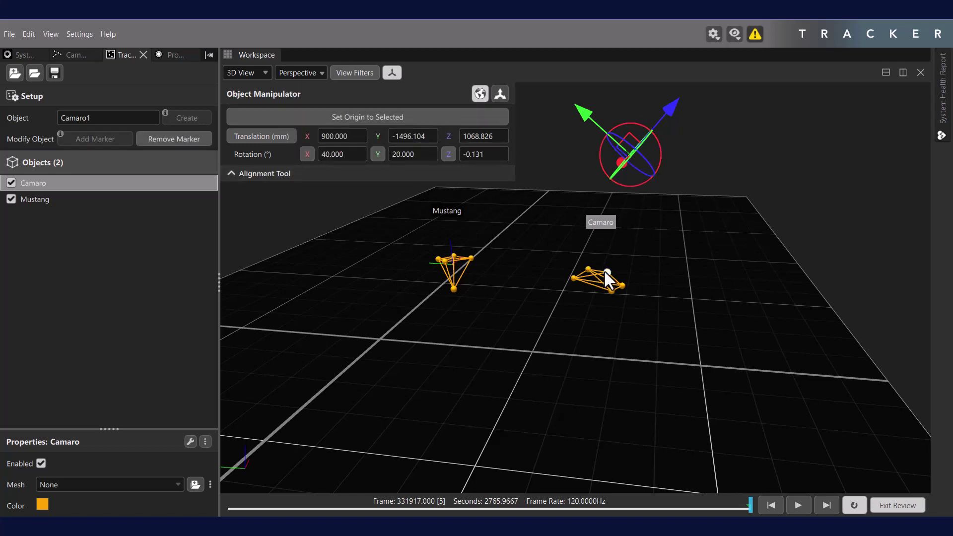
{"action": "left_click", "coordinate": [383, 120]}
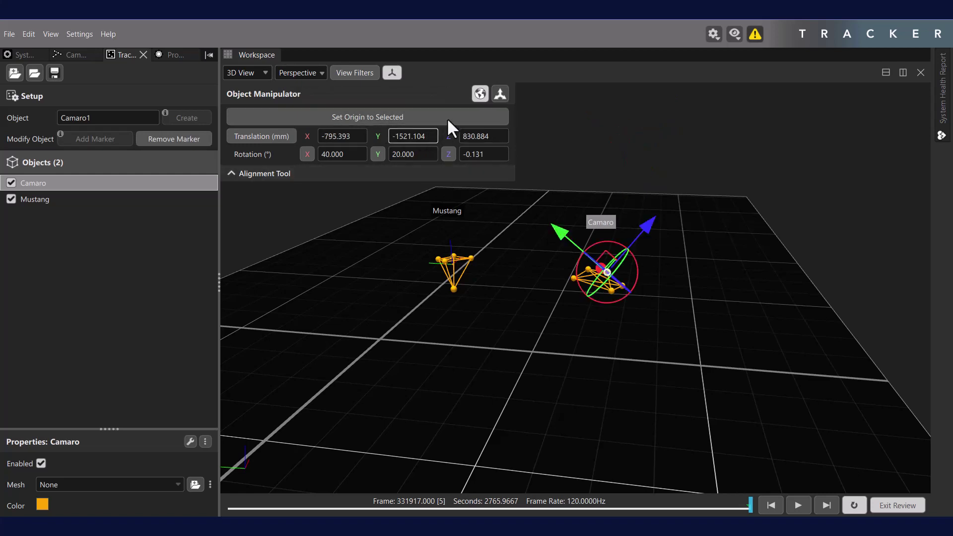
{"action": "left_click", "coordinate": [500, 93]}
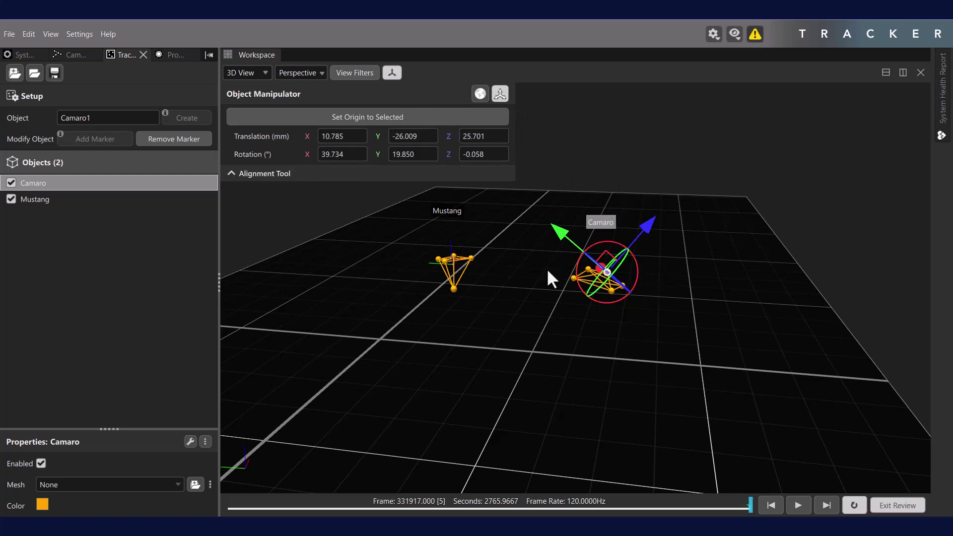
{"action": "left_click", "coordinate": [479, 94]}
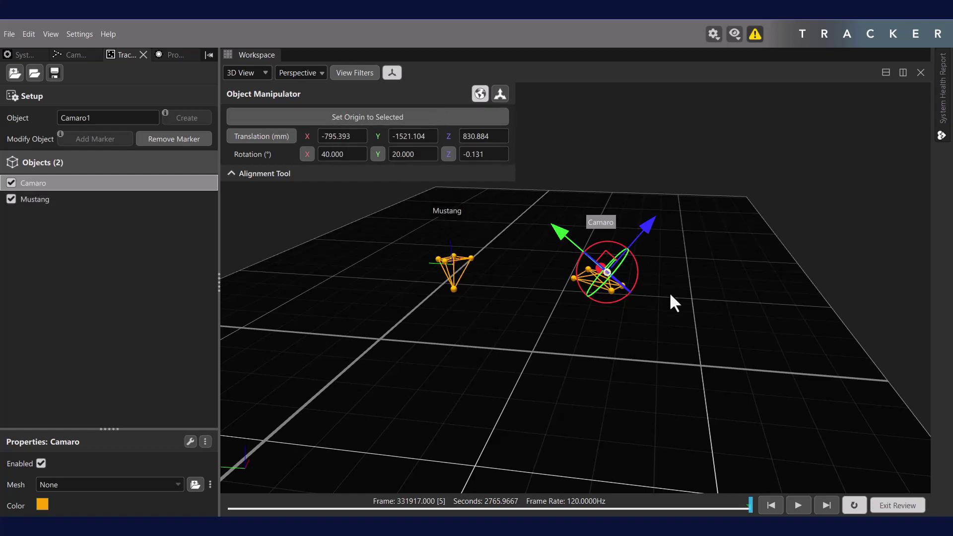
{"action": "left_click", "coordinate": [500, 93]}
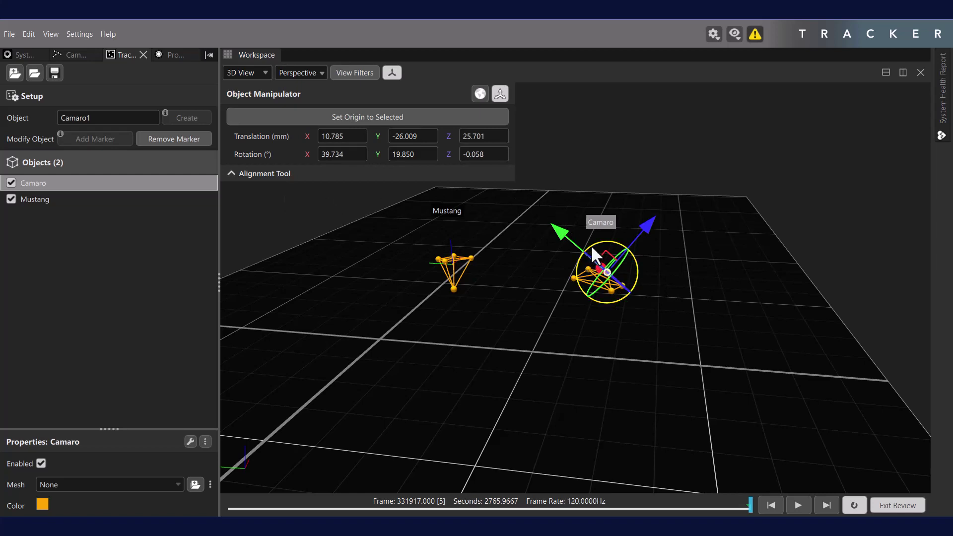
{"action": "left_click_drag", "start_coordinate": [585, 258], "coordinate": [580, 292]}
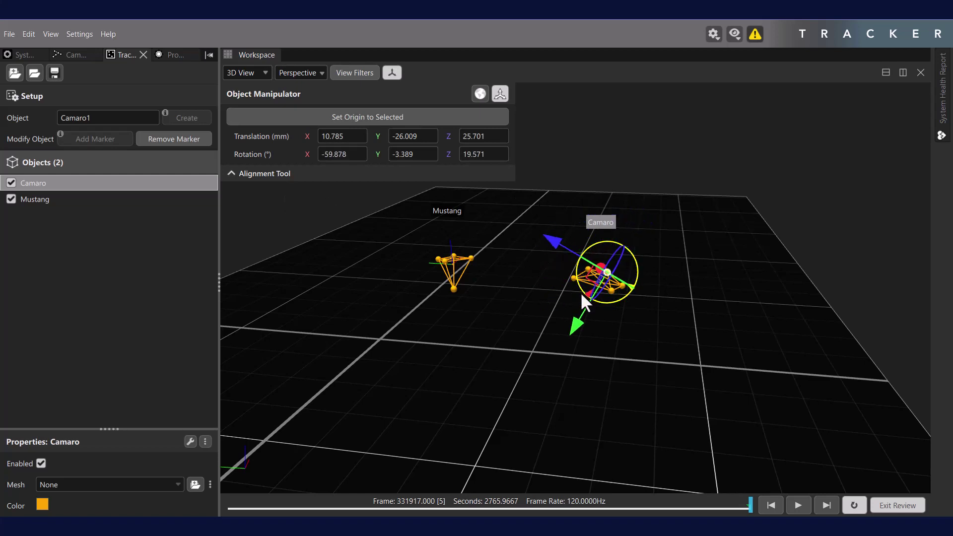
Expand the Alignment Tool and aim the primary axis at a single Mustang marker
{"action": "left_click", "coordinate": [281, 173]}
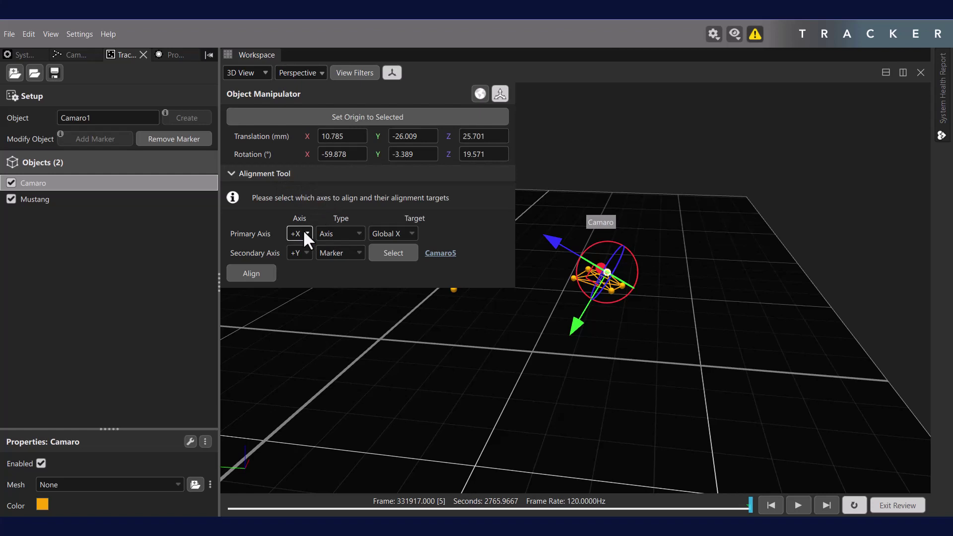
{"action": "left_click", "coordinate": [356, 242]}
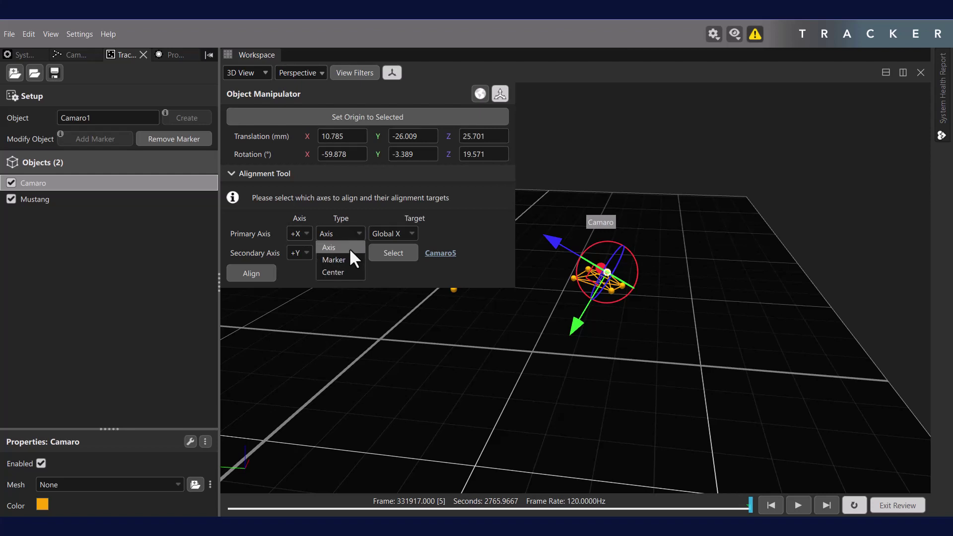
{"action": "left_click", "coordinate": [348, 259]}
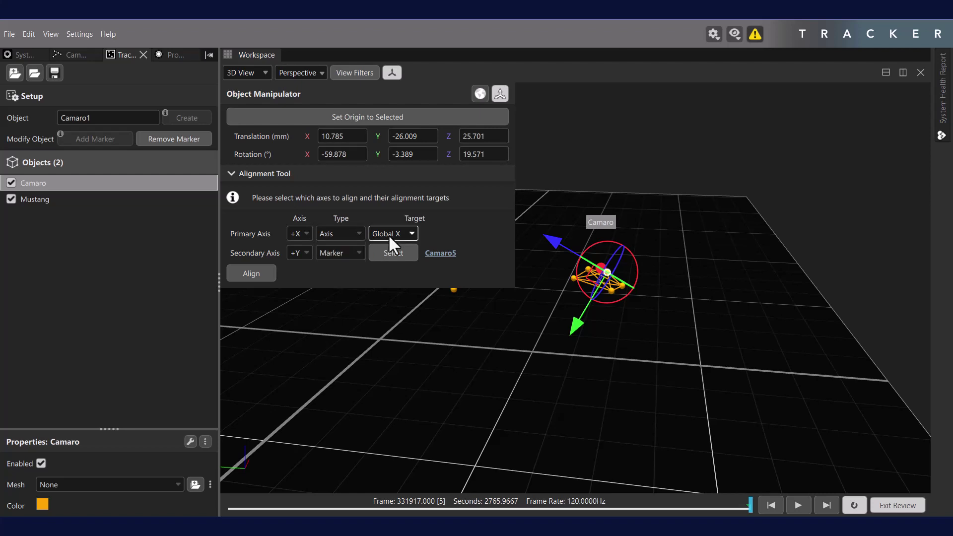
{"action": "left_click", "coordinate": [388, 234]}
{"action": "left_click", "coordinate": [388, 234]}
{"action": "left_click", "coordinate": [341, 233]}
{"action": "left_click", "coordinate": [336, 254]}
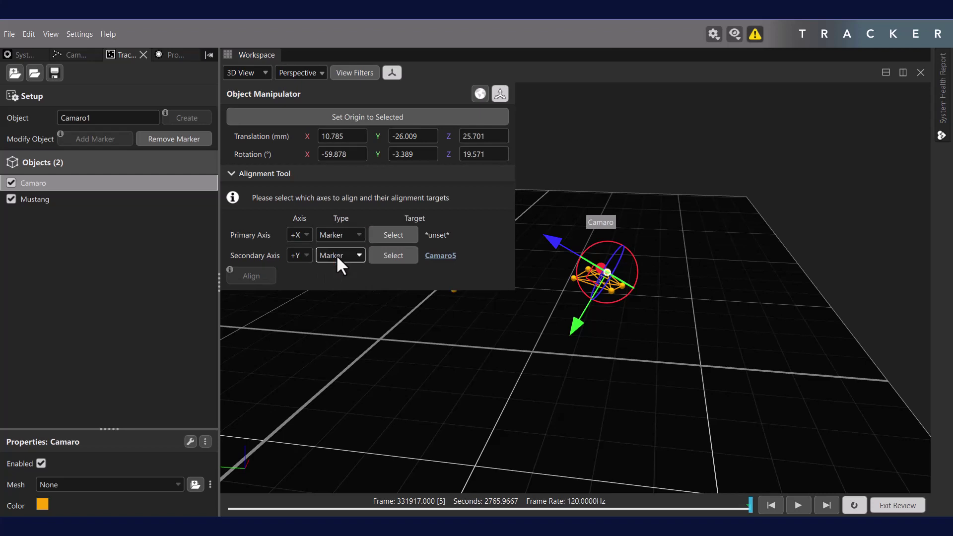
{"action": "left_click", "coordinate": [413, 231]}
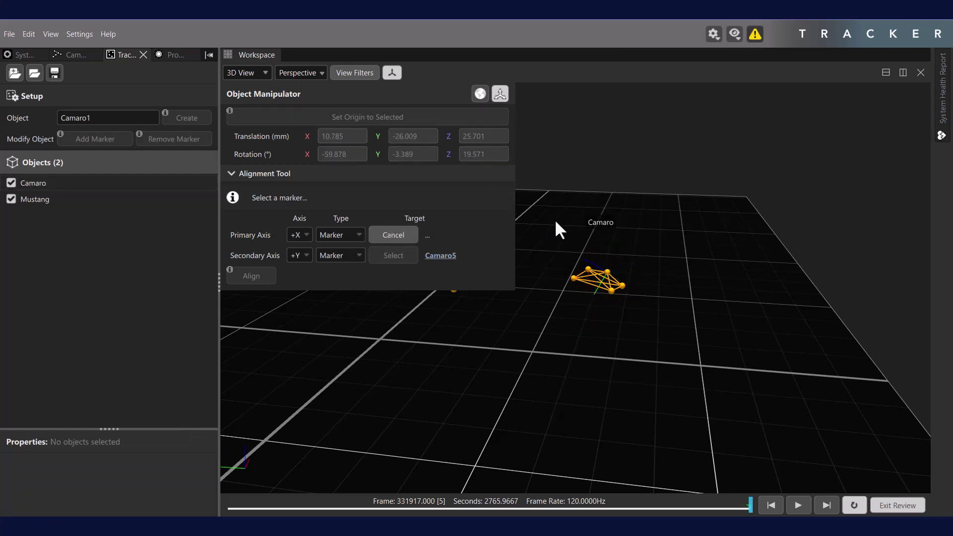
{"action": "left_click_drag", "start_coordinate": [555, 229], "coordinate": [623, 330]}
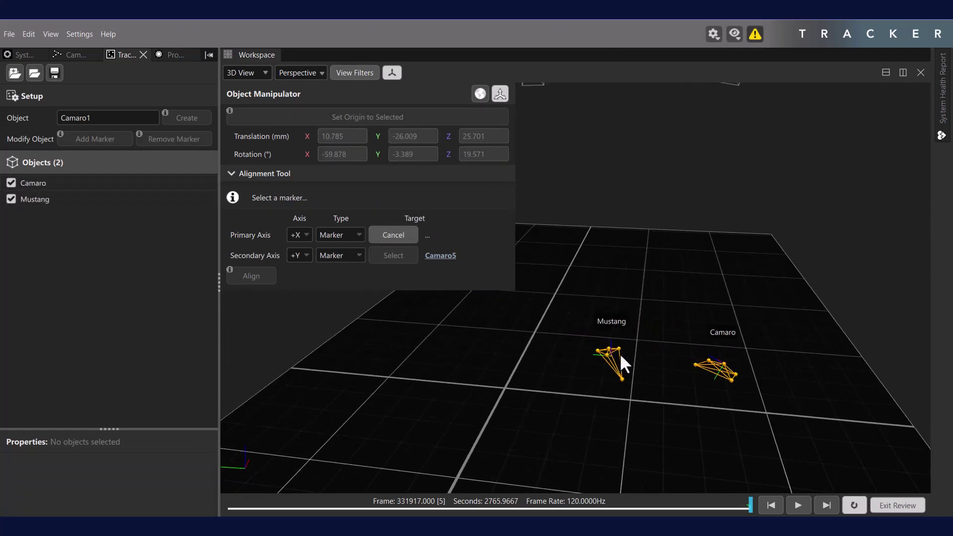
{"action": "left_click", "coordinate": [619, 347]}
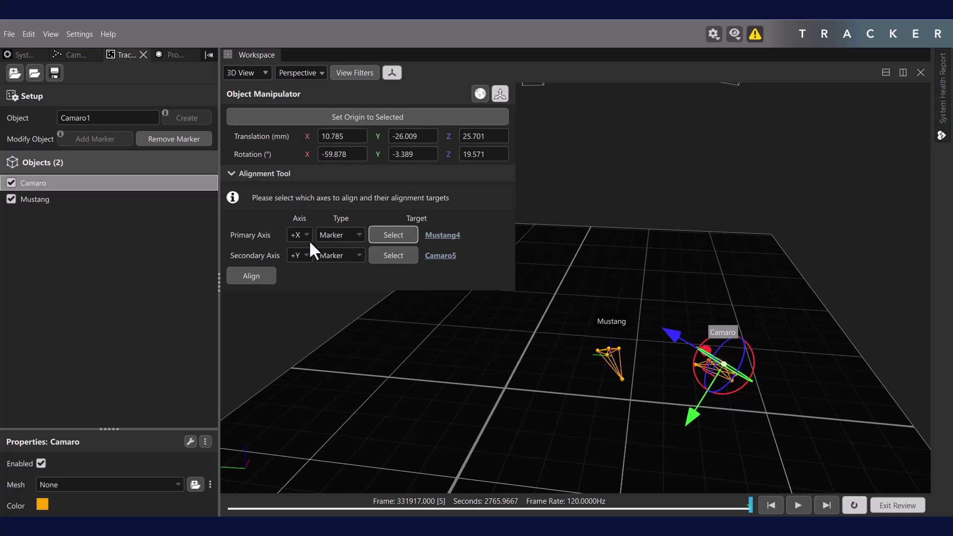
Change the primary target to the centre of two markers, keeping +X as primary axis
{"action": "left_click", "coordinate": [329, 235]}
{"action": "left_click", "coordinate": [347, 272]}
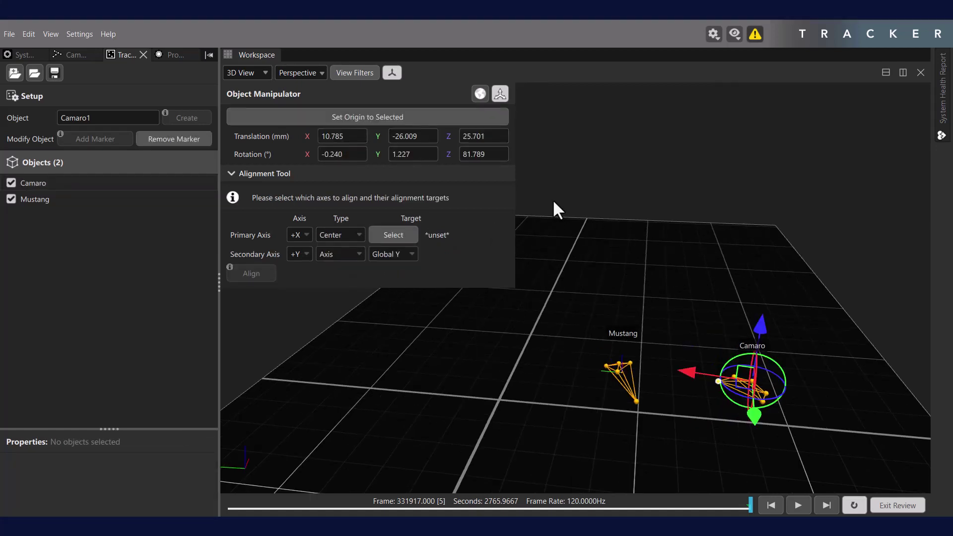
{"action": "left_click", "coordinate": [410, 231]}
{"action": "left_click", "coordinate": [637, 399]}
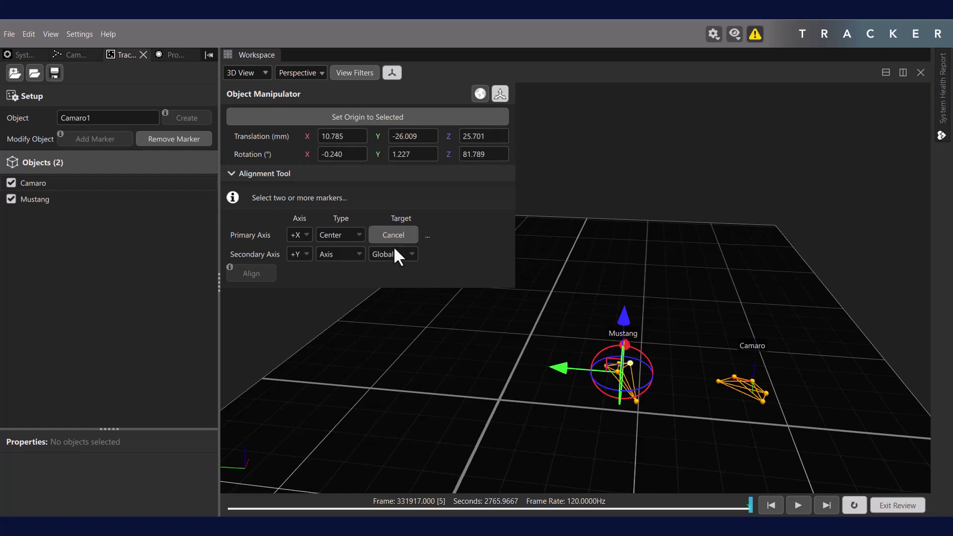
{"action": "left_click", "coordinate": [636, 400]}
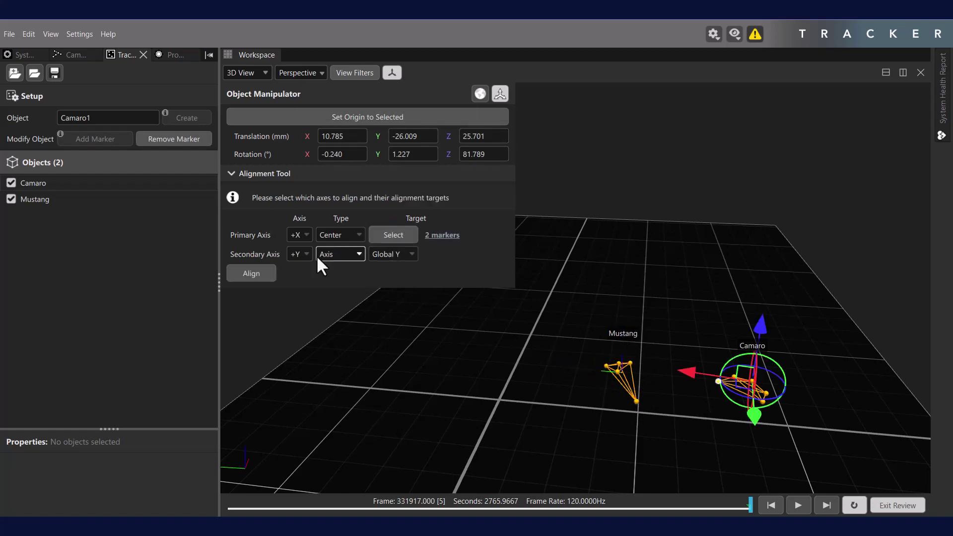
{"action": "left_click", "coordinate": [303, 232]}
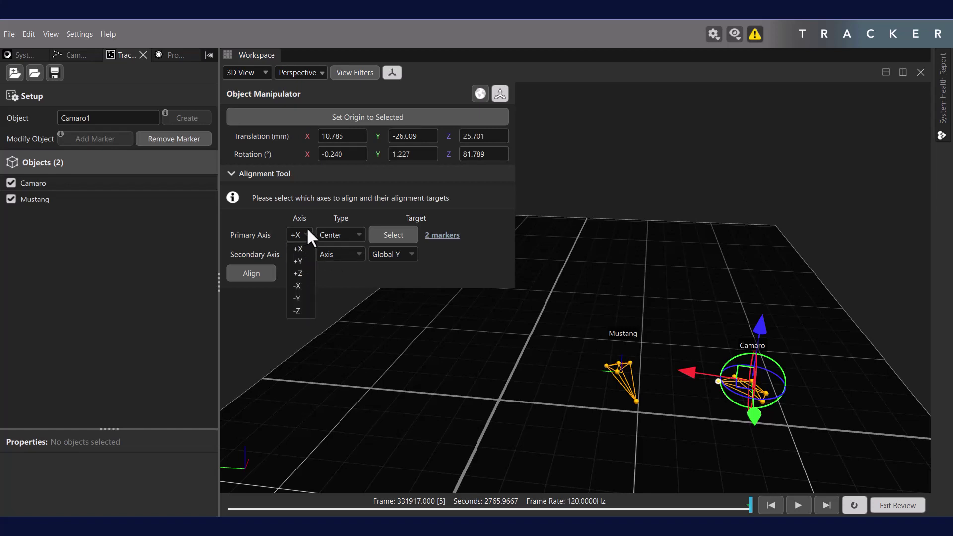
{"action": "left_click", "coordinate": [307, 231]}
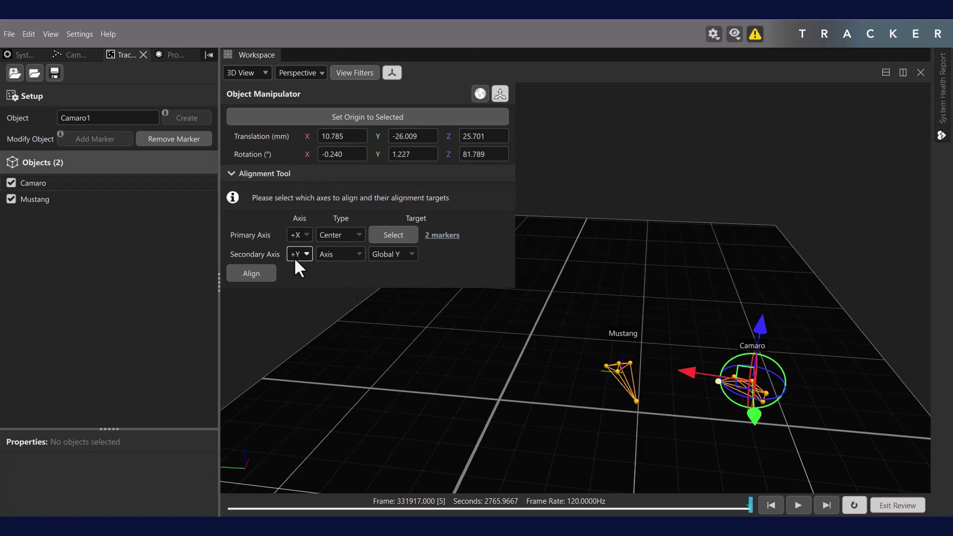
Set the secondary axis to +Y, type Axis, targeting Global Z
{"action": "left_click", "coordinate": [347, 253]}
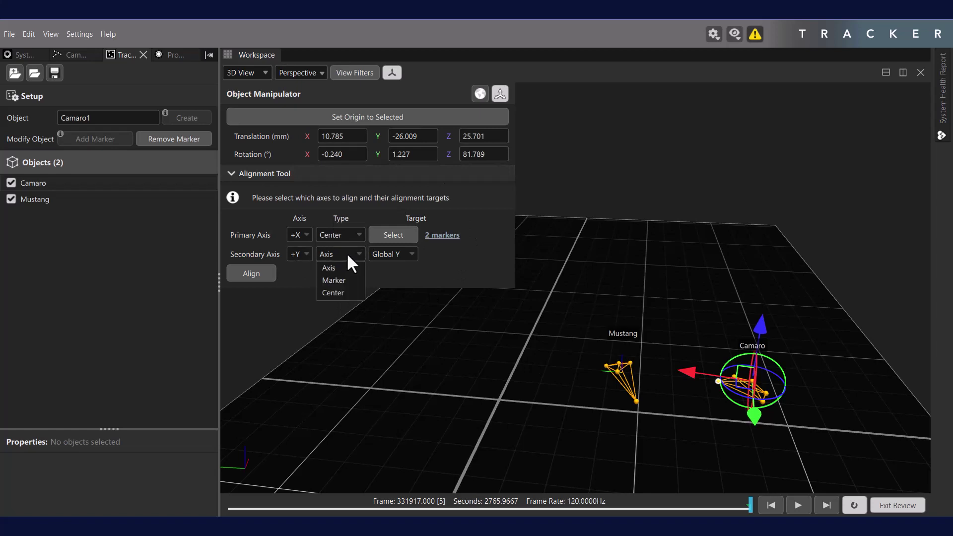
{"action": "left_click", "coordinate": [321, 268]}
{"action": "left_click", "coordinate": [403, 255]}
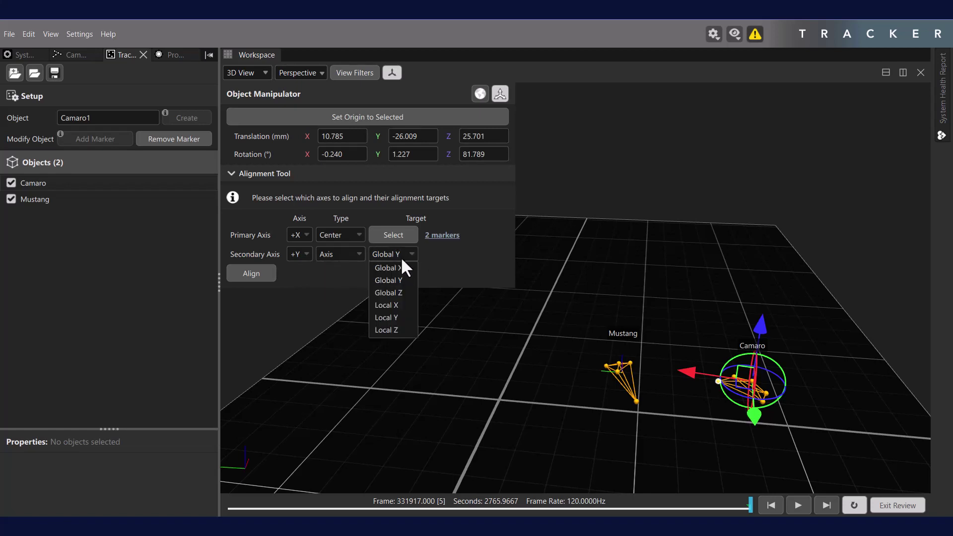
{"action": "left_click", "coordinate": [397, 292]}
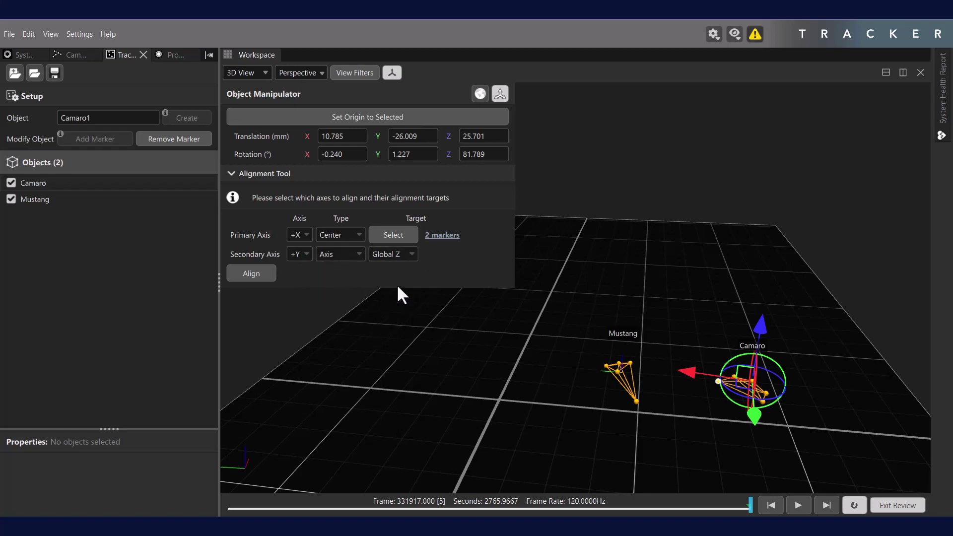
{"action": "left_click", "coordinate": [300, 253]}
{"action": "left_click", "coordinate": [301, 265]}
{"action": "mouse_move", "coordinate": [251, 276]}
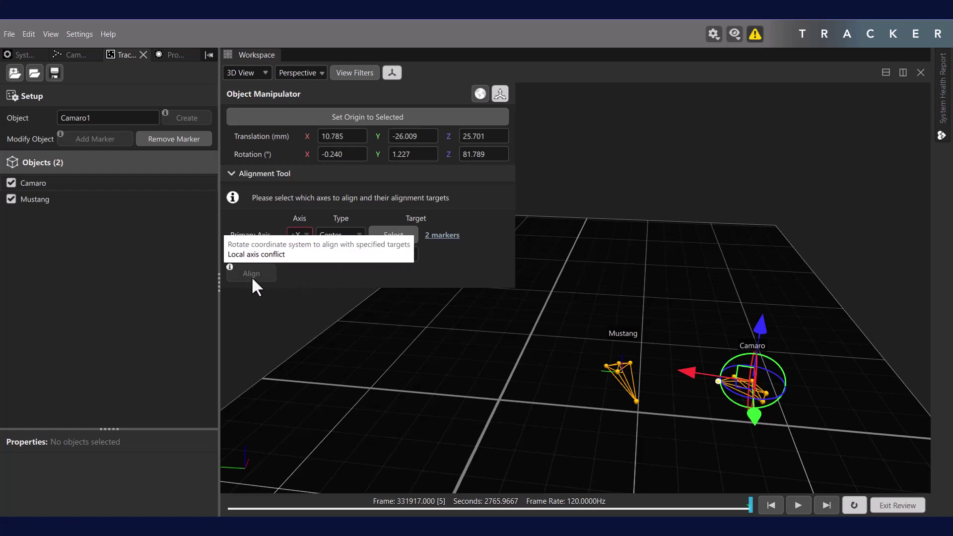
{"action": "left_click", "coordinate": [305, 254]}
{"action": "left_click", "coordinate": [298, 280]}
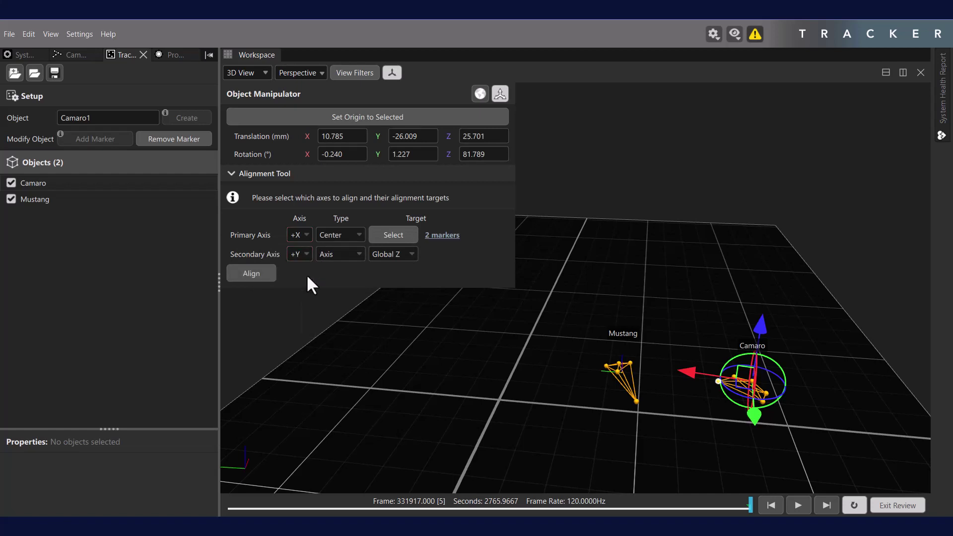
Apply the alignment, toggle Camaro's tracking off and on, and leave its mesh unchanged
{"action": "left_click", "coordinate": [263, 276]}
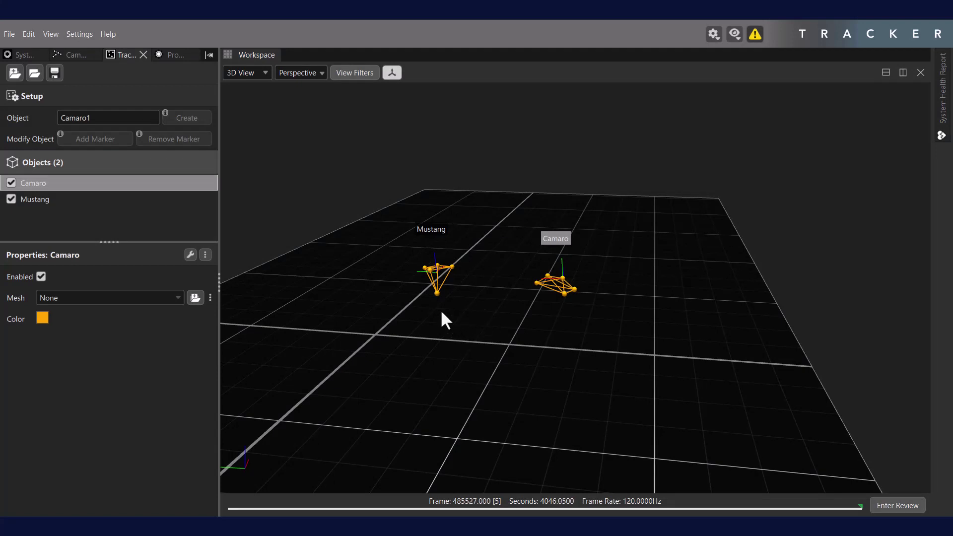
{"action": "left_click", "coordinate": [74, 200]}
{"action": "left_click", "coordinate": [79, 184]}
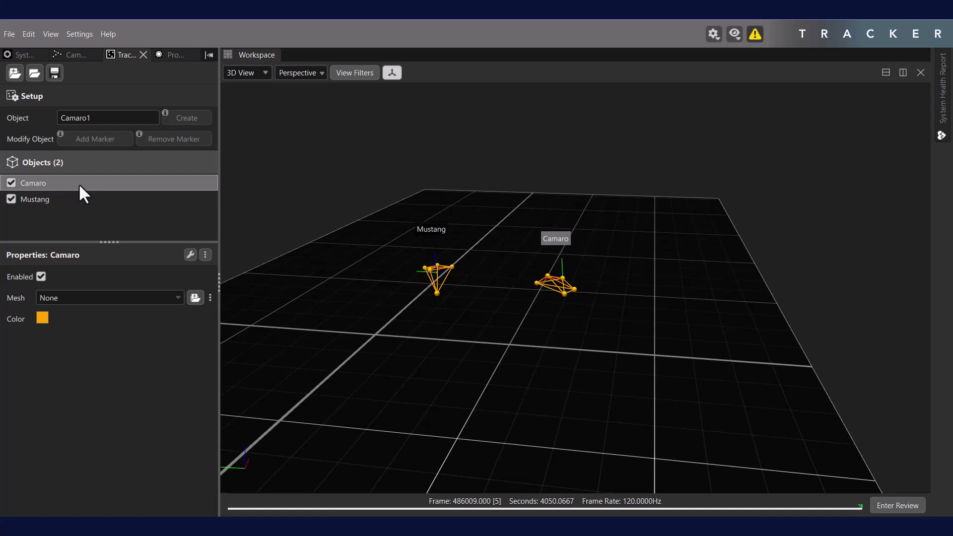
{"action": "left_click", "coordinate": [41, 276]}
{"action": "left_click", "coordinate": [40, 276]}
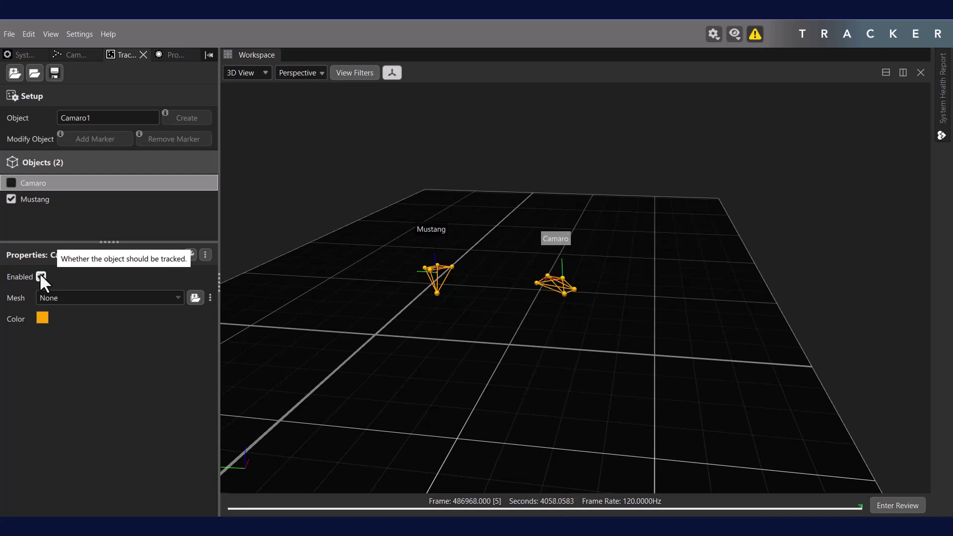
{"action": "left_click", "coordinate": [109, 298]}
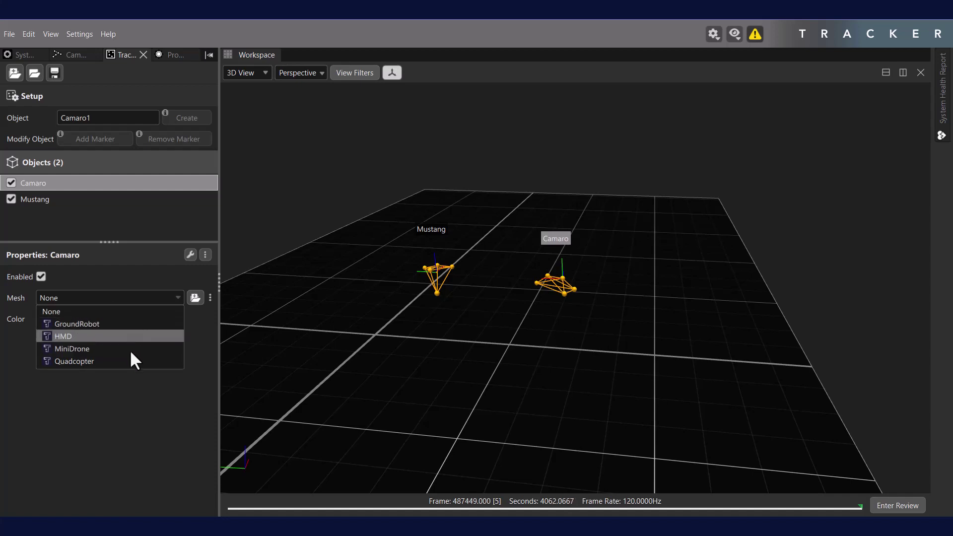
{"action": "left_click", "coordinate": [195, 288]}
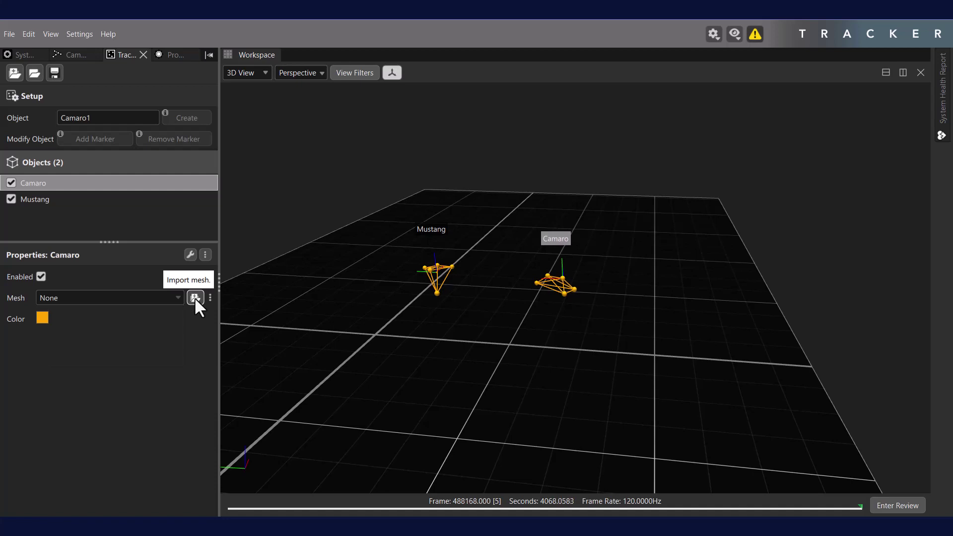
Change Camaro's colour to pink and show its advanced properties
{"action": "left_click", "coordinate": [42, 318]}
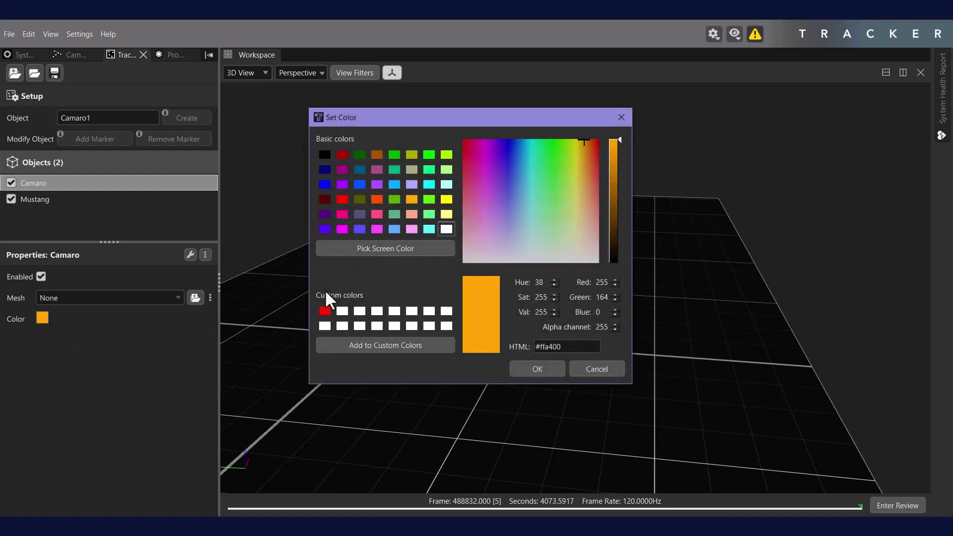
{"action": "left_click", "coordinate": [412, 228]}
{"action": "left_click", "coordinate": [538, 369]}
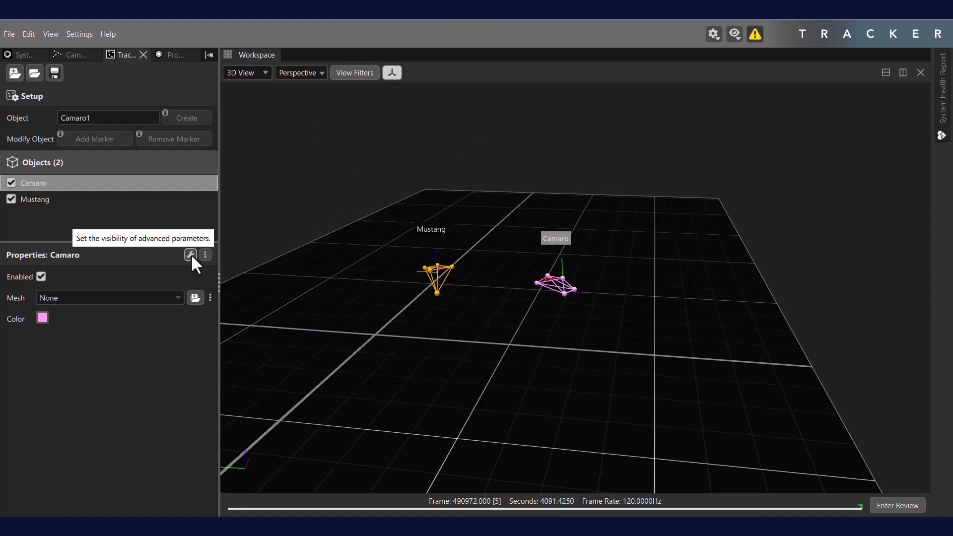
{"action": "left_click", "coordinate": [190, 254]}
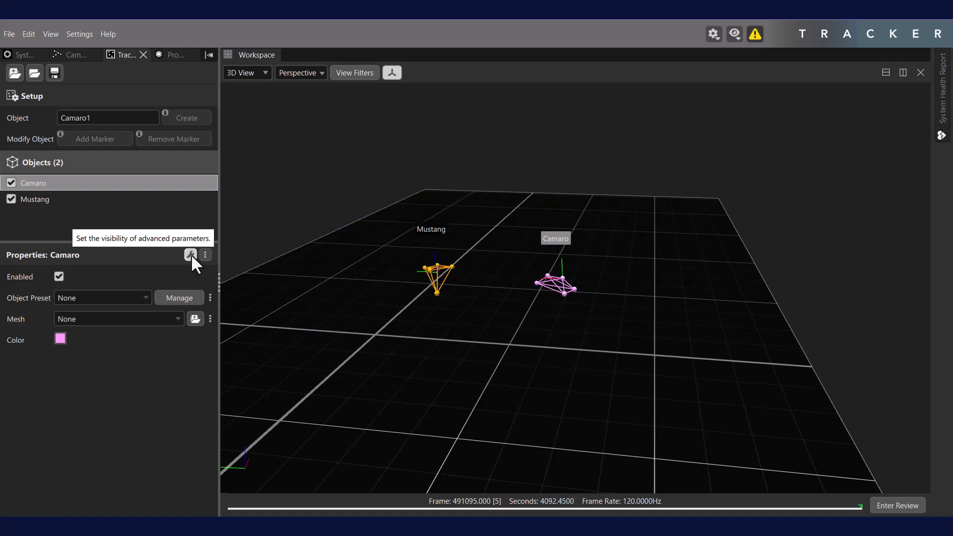
{"action": "left_click", "coordinate": [66, 297]}
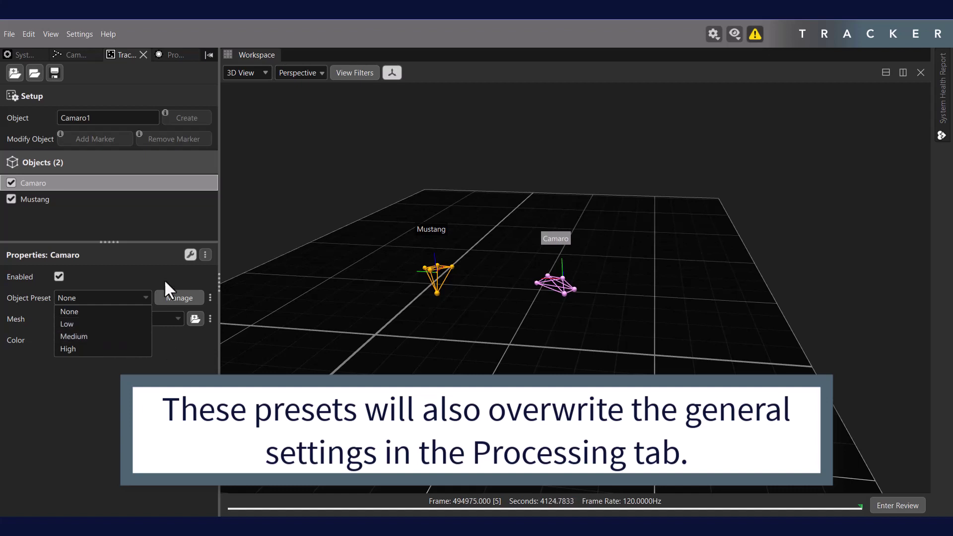
{"action": "left_click", "coordinate": [169, 298]}
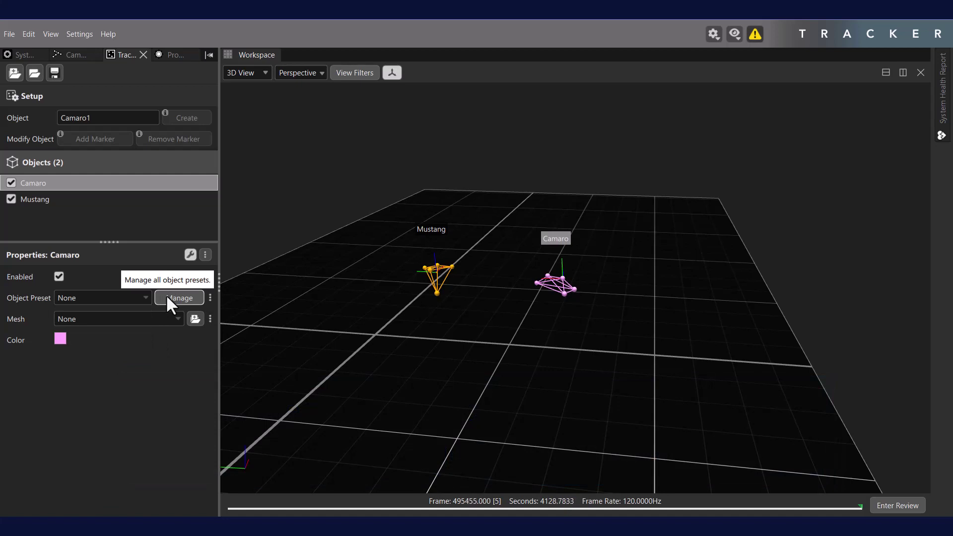
In the preset manager, view the Medium values and add a new preset named 'Custom'
{"action": "left_click", "coordinate": [167, 296]}
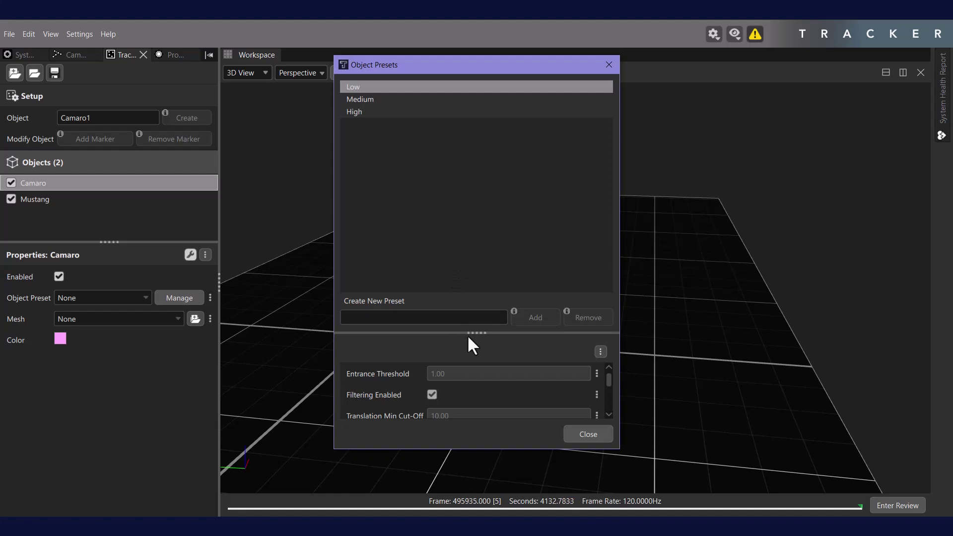
{"action": "left_click_drag", "start_coordinate": [469, 333], "coordinate": [466, 274]}
{"action": "left_click", "coordinate": [358, 98]}
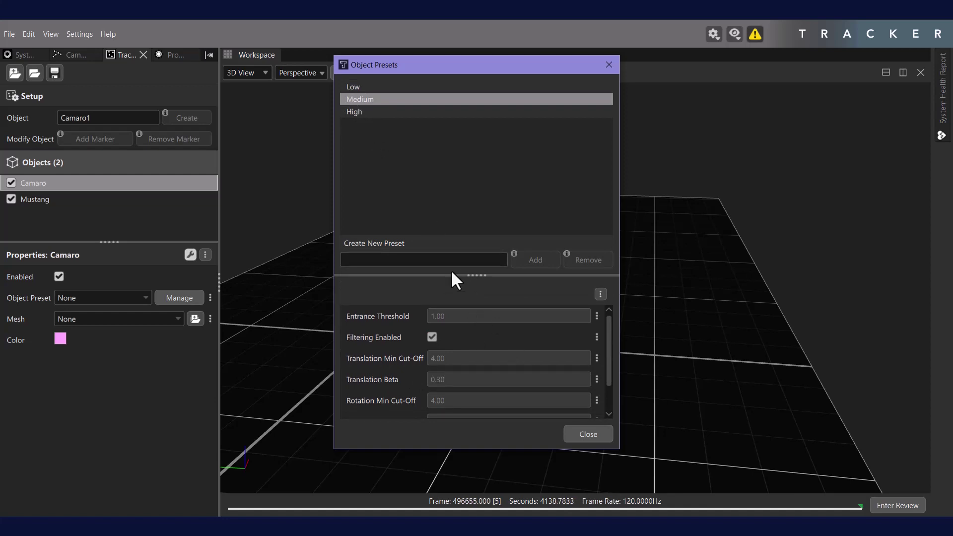
{"action": "left_click_drag", "start_coordinate": [468, 272], "coordinate": [476, 171]}
{"action": "mouse_move", "coordinate": [365, 213]}
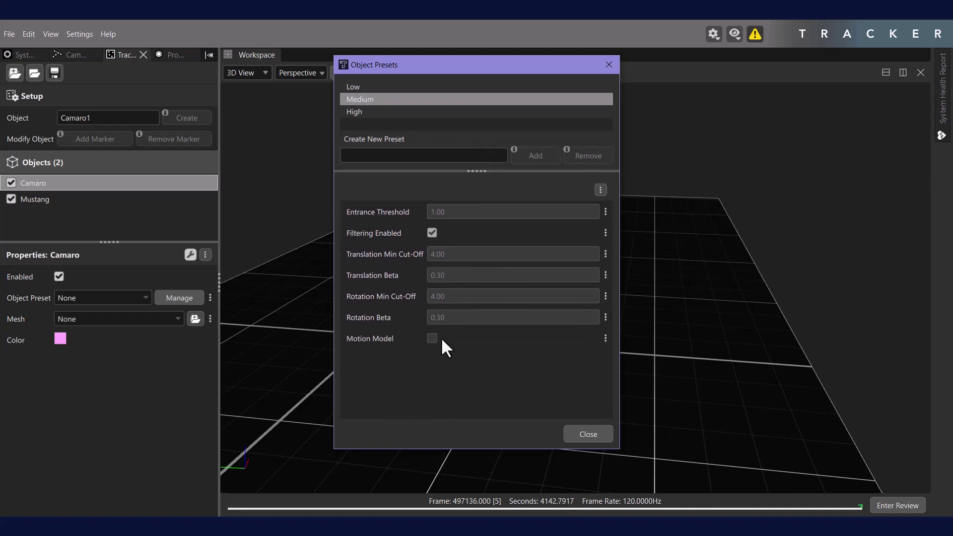
{"action": "left_click", "coordinate": [411, 158]}
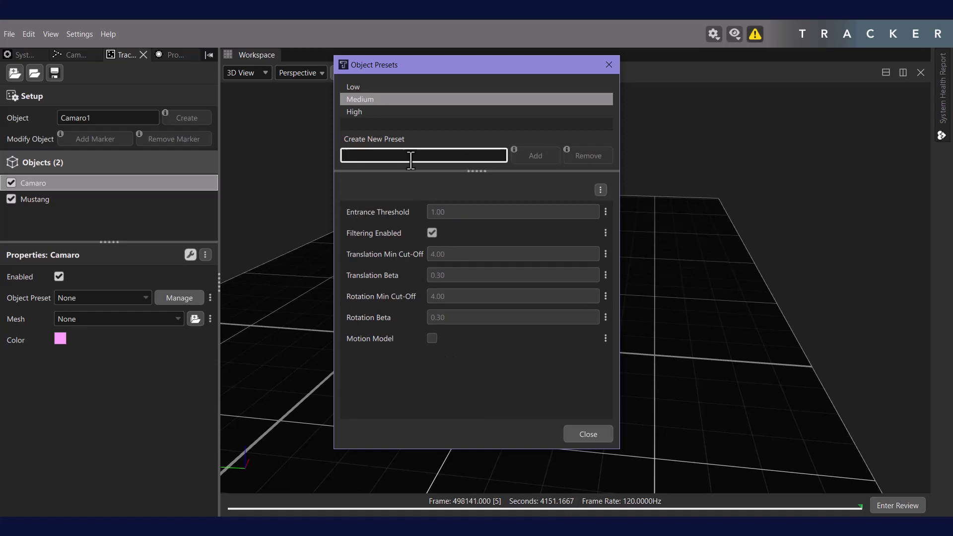
{"action": "type", "text": "Custom"}
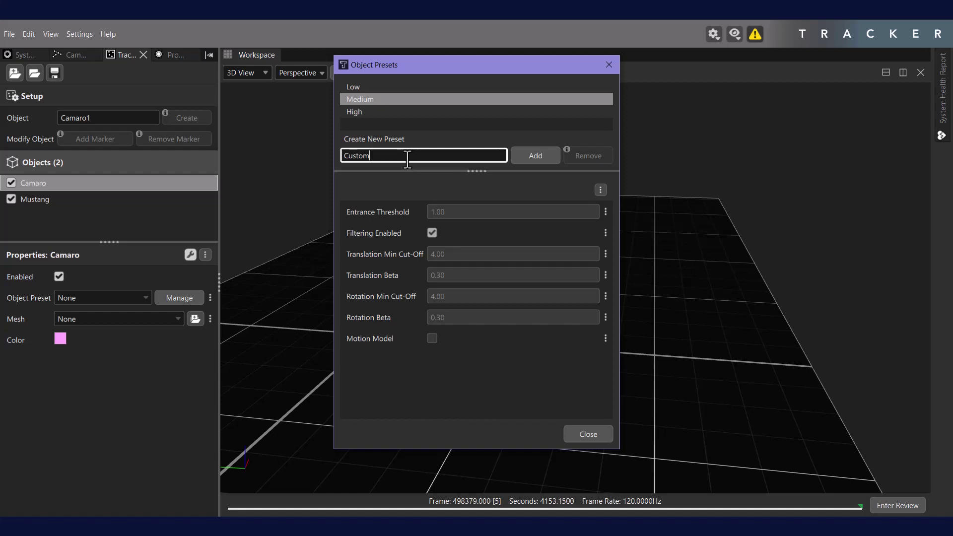
{"action": "left_click", "coordinate": [546, 155]}
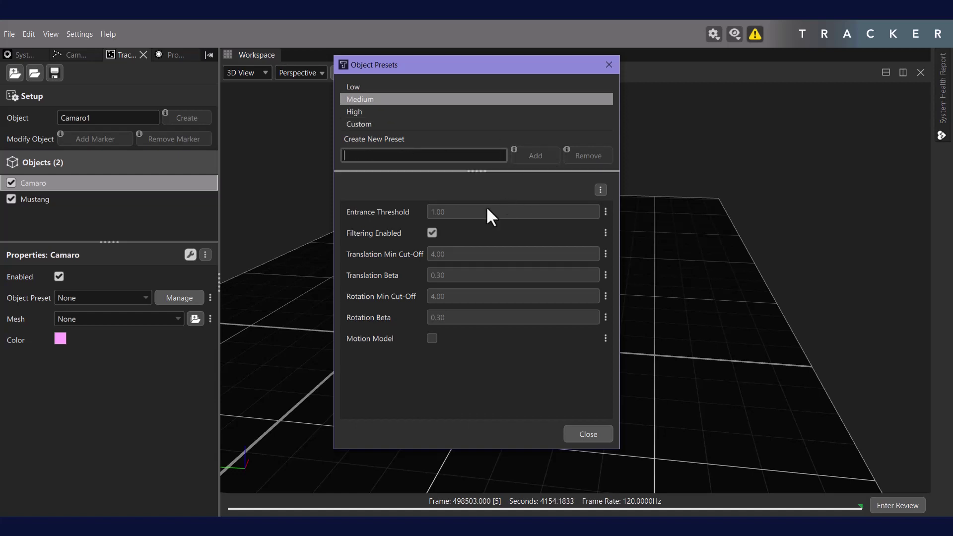
{"action": "left_click", "coordinate": [364, 124]}
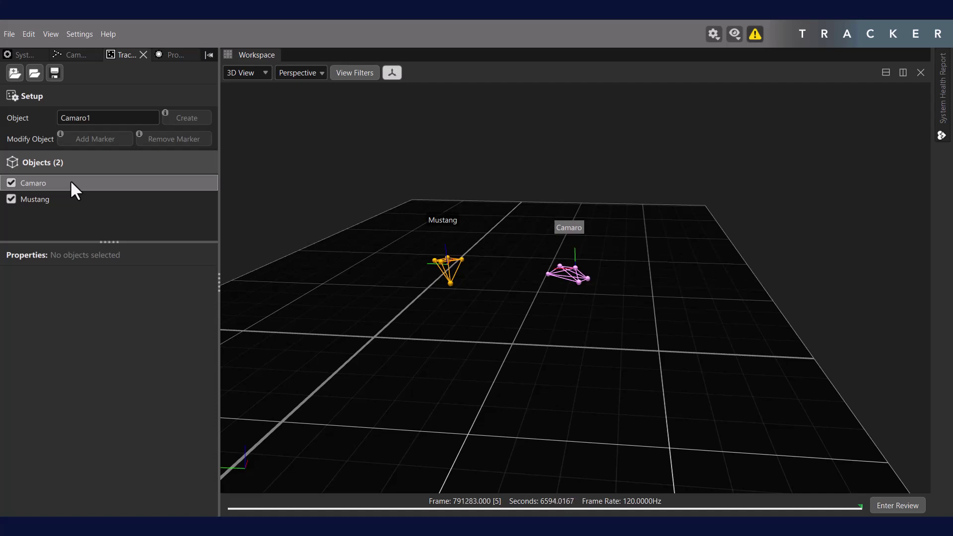
Remove the Camaro object via its context menu and confirm
{"action": "right_click", "coordinate": [73, 189]}
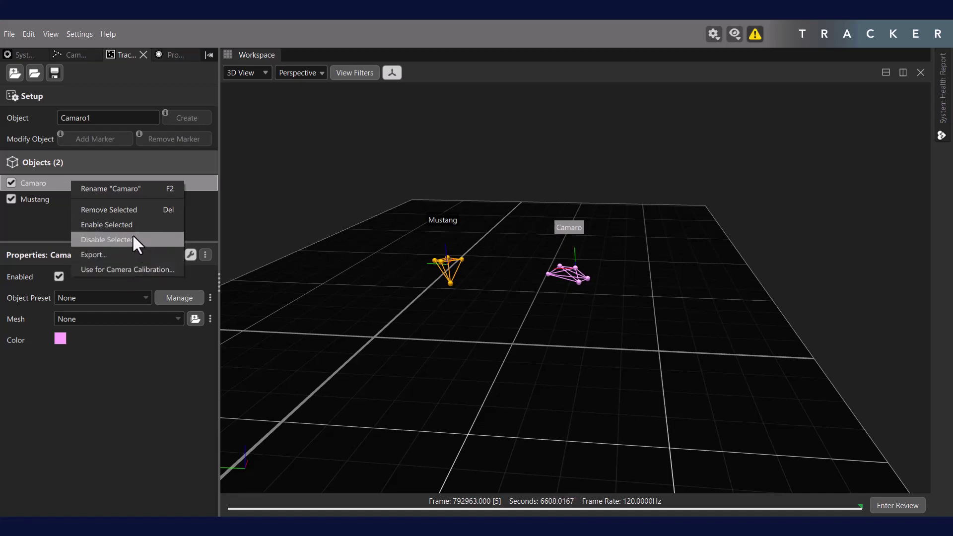
{"action": "left_click", "coordinate": [48, 182]}
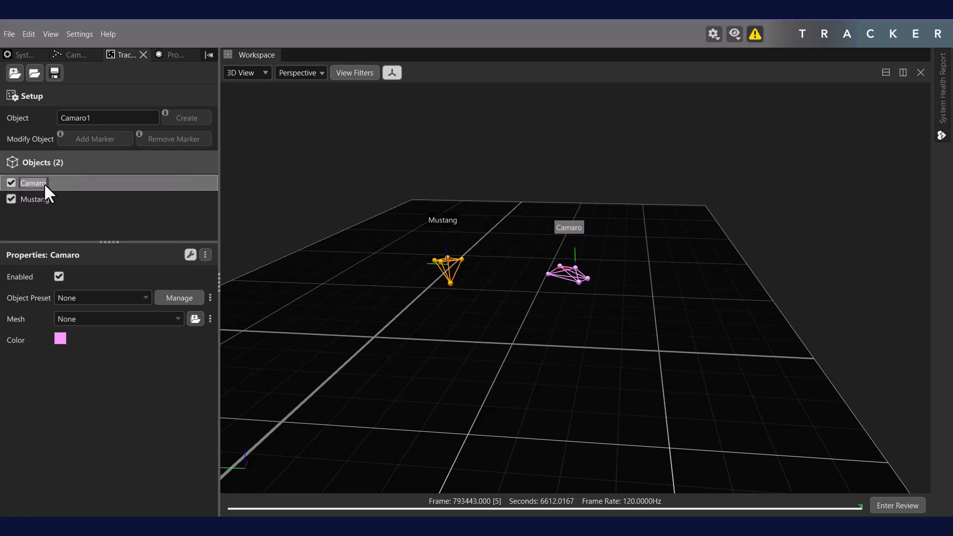
{"action": "left_click", "coordinate": [44, 219]}
{"action": "right_click", "coordinate": [50, 185]}
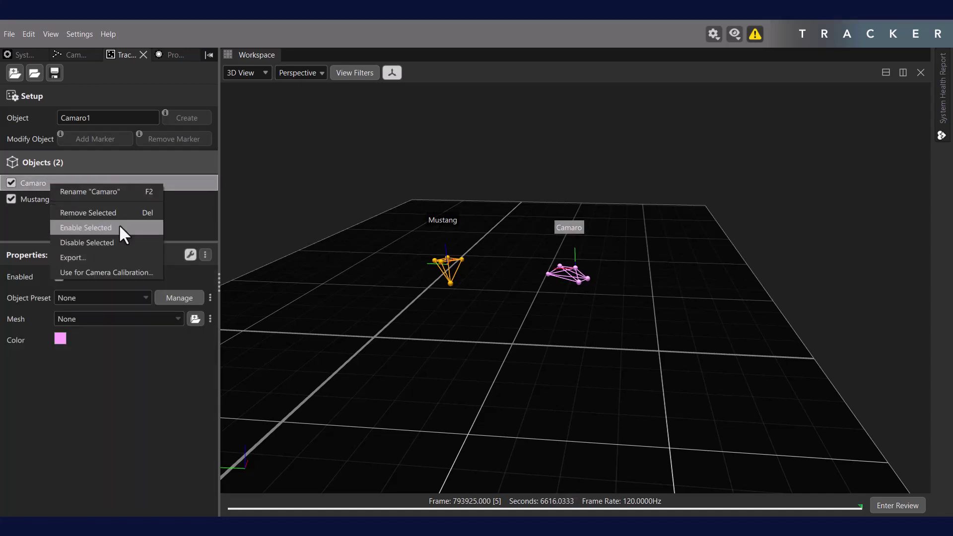
{"action": "left_click", "coordinate": [112, 213]}
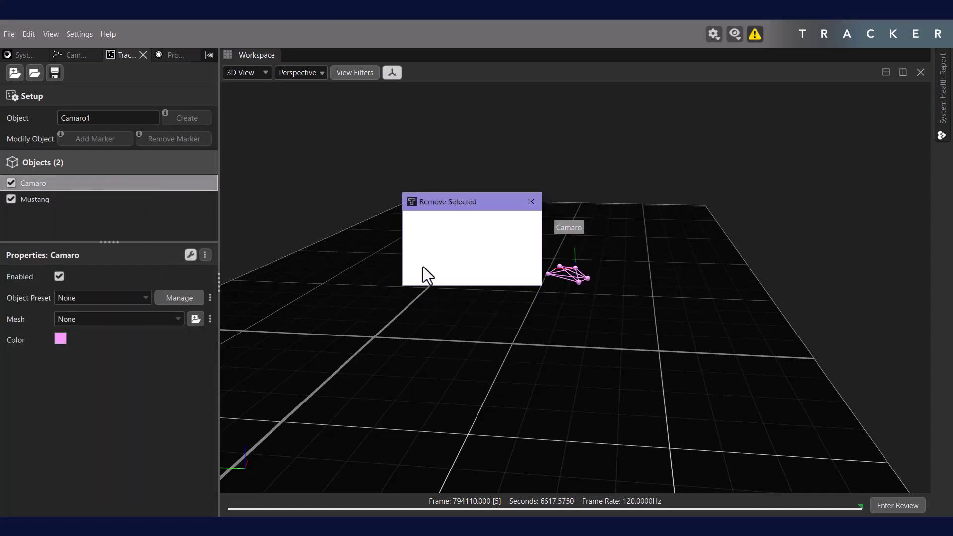
{"action": "left_click", "coordinate": [465, 269]}
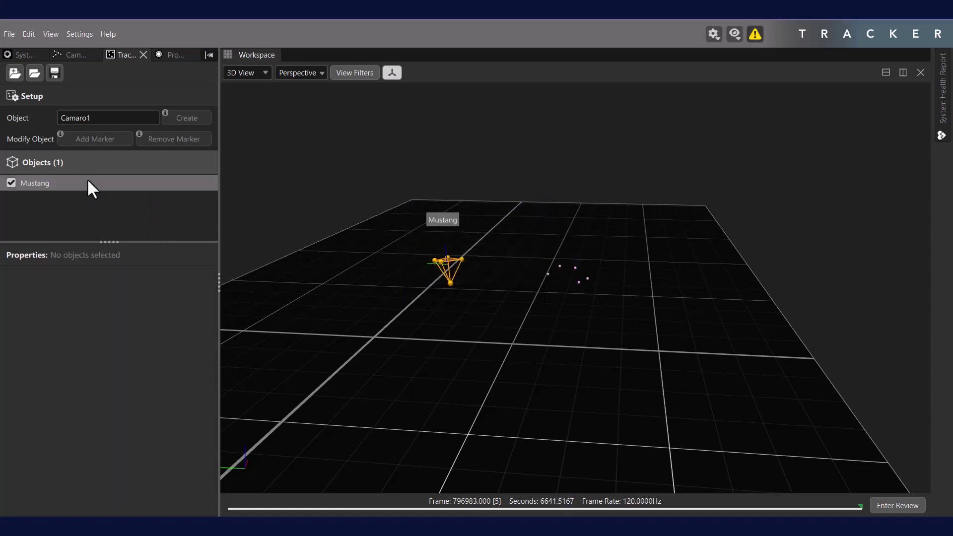
Enable, disable, then re-enable the Mustang object from its context menu
{"action": "right_click", "coordinate": [87, 184]}
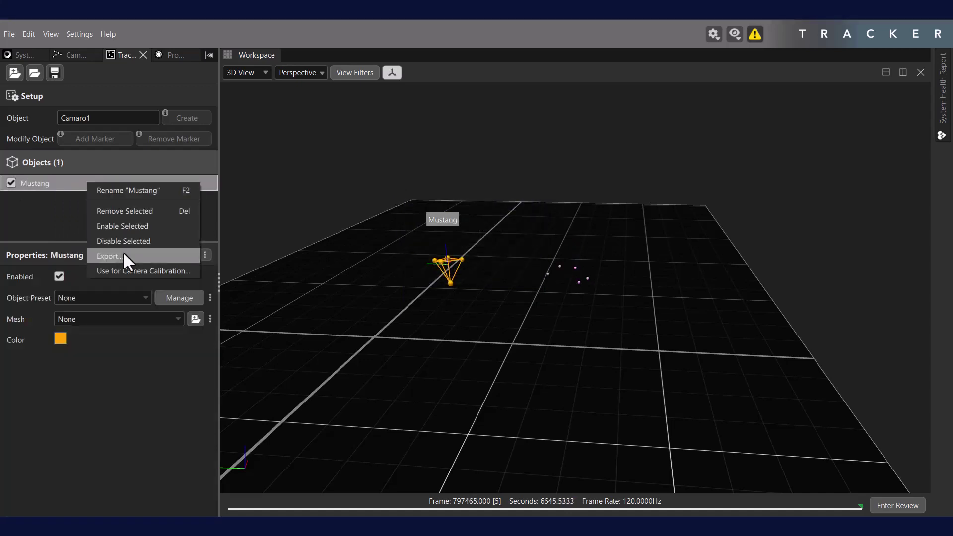
{"action": "left_click", "coordinate": [119, 228]}
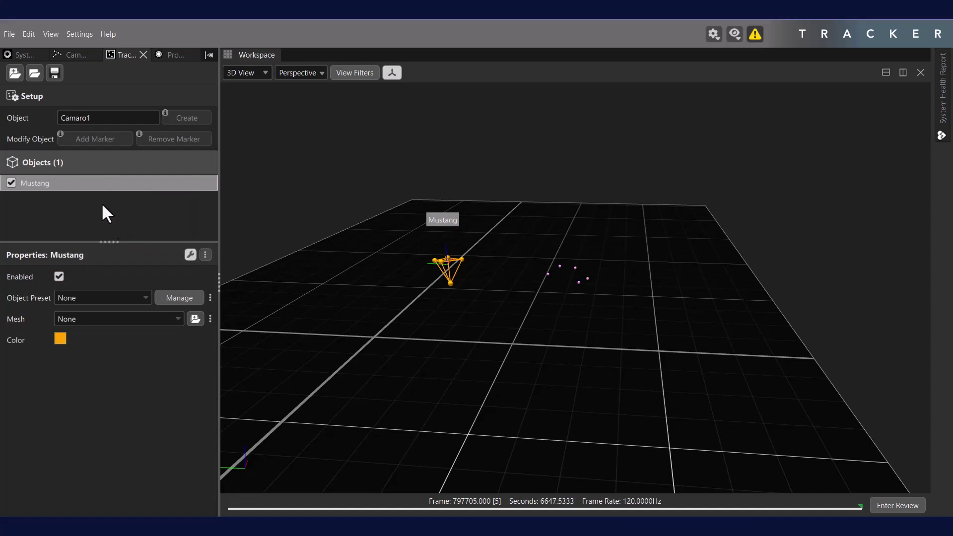
{"action": "right_click", "coordinate": [94, 183]}
{"action": "left_click", "coordinate": [126, 240]}
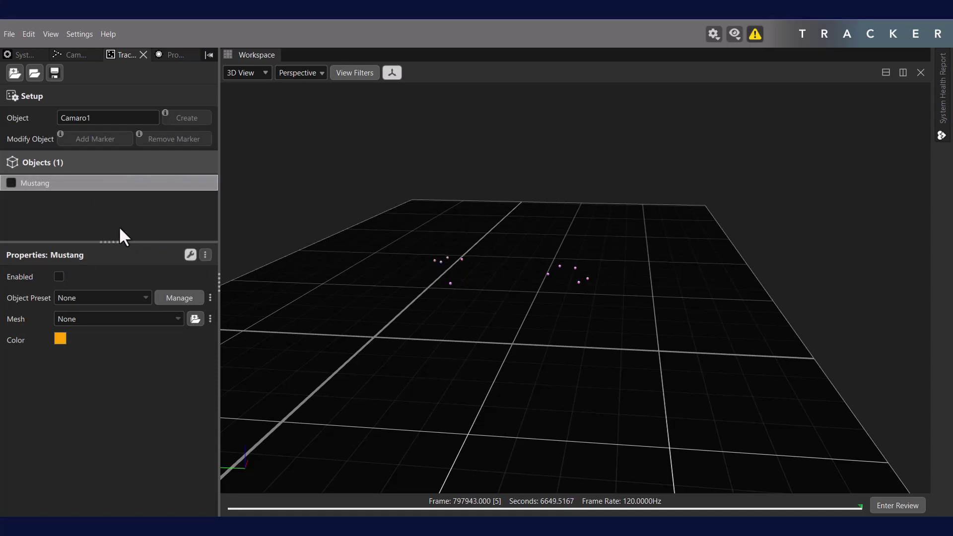
{"action": "right_click", "coordinate": [92, 185]}
{"action": "left_click", "coordinate": [117, 228]}
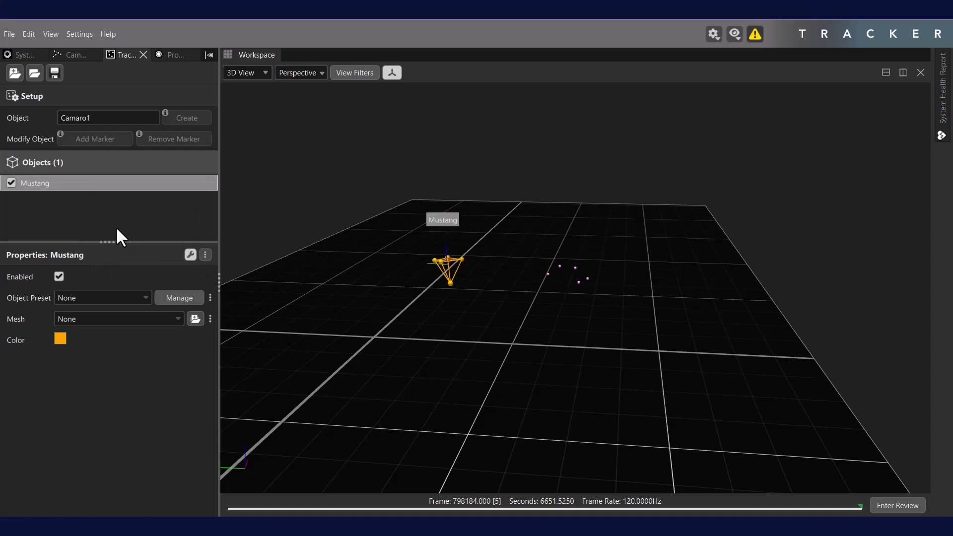
Start exporting Mustang, then cancel the export
{"action": "right_click", "coordinate": [91, 183]}
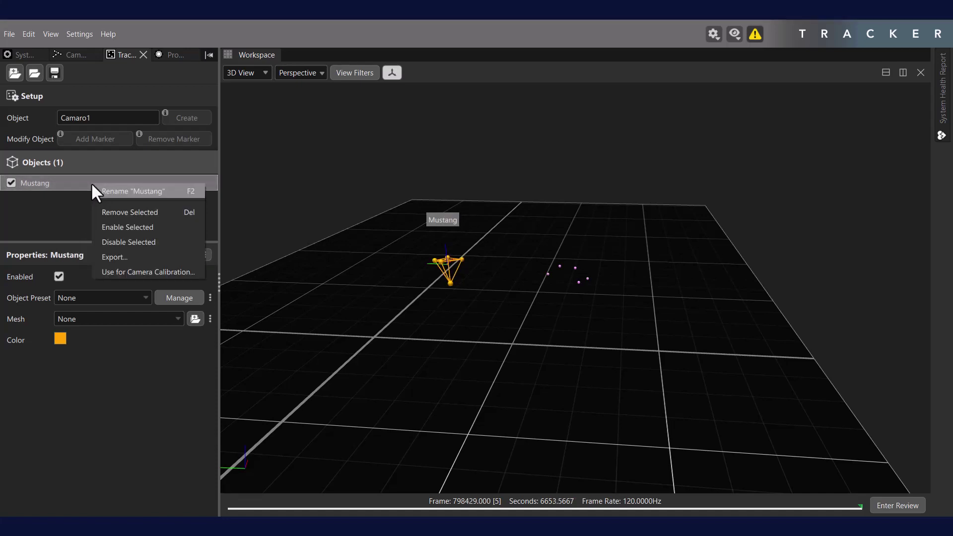
{"action": "left_click", "coordinate": [131, 256]}
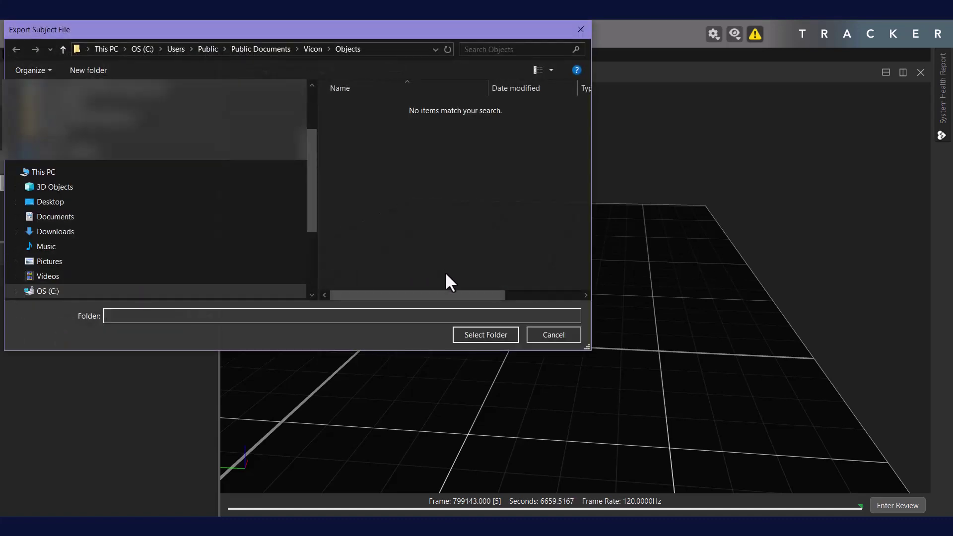
{"action": "left_click", "coordinate": [562, 330]}
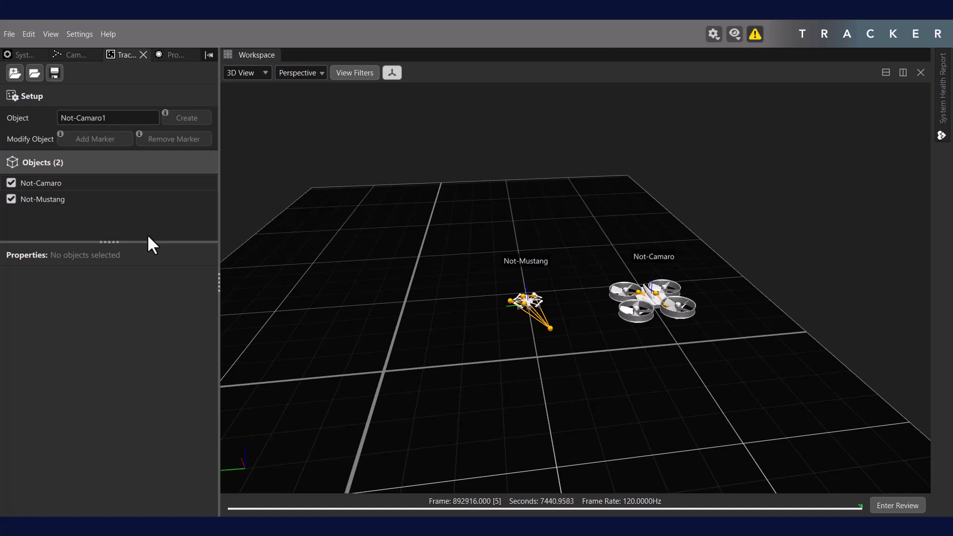
Load the Cars.mcp tracking configuration, then open the Save dialog and cancel it
{"action": "left_click", "coordinate": [36, 75]}
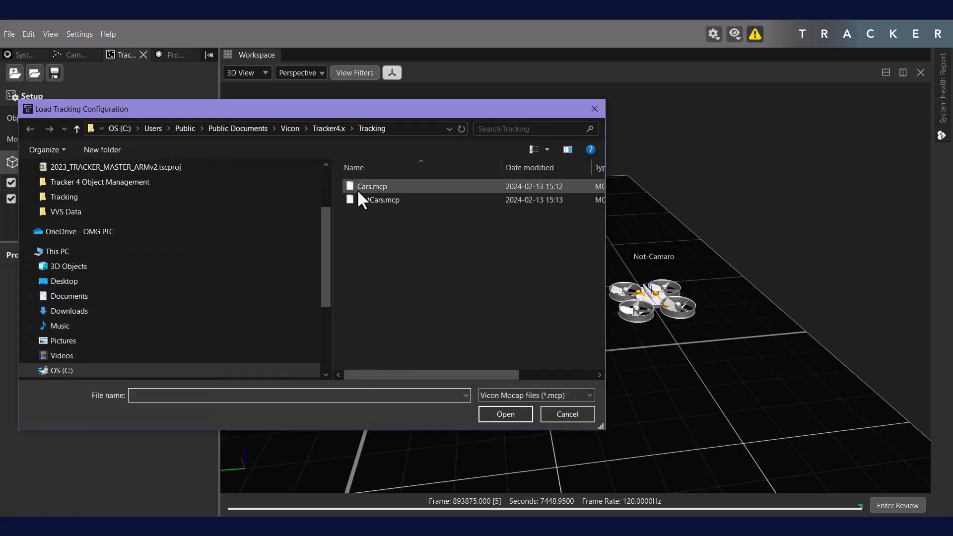
{"action": "left_click", "coordinate": [370, 187]}
{"action": "left_click", "coordinate": [505, 414]}
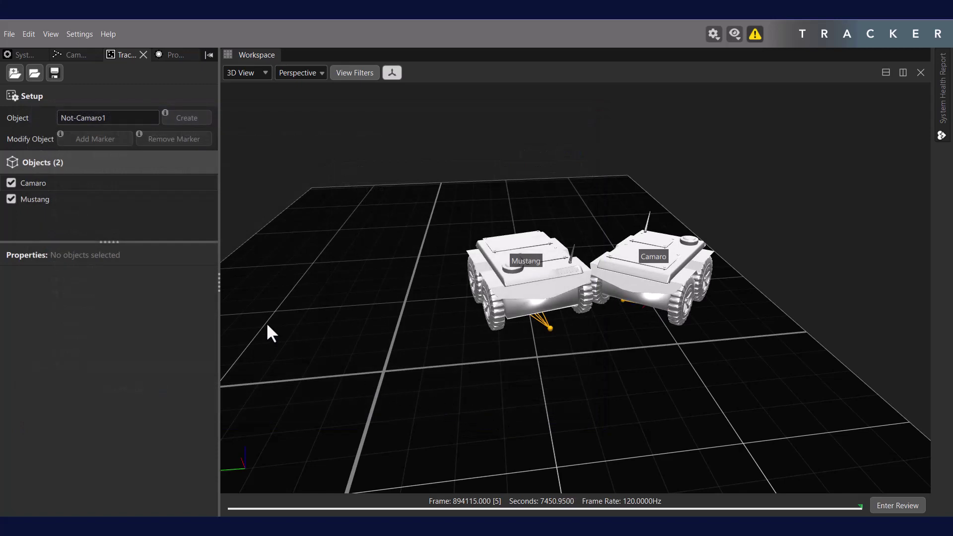
{"action": "left_click", "coordinate": [48, 74]}
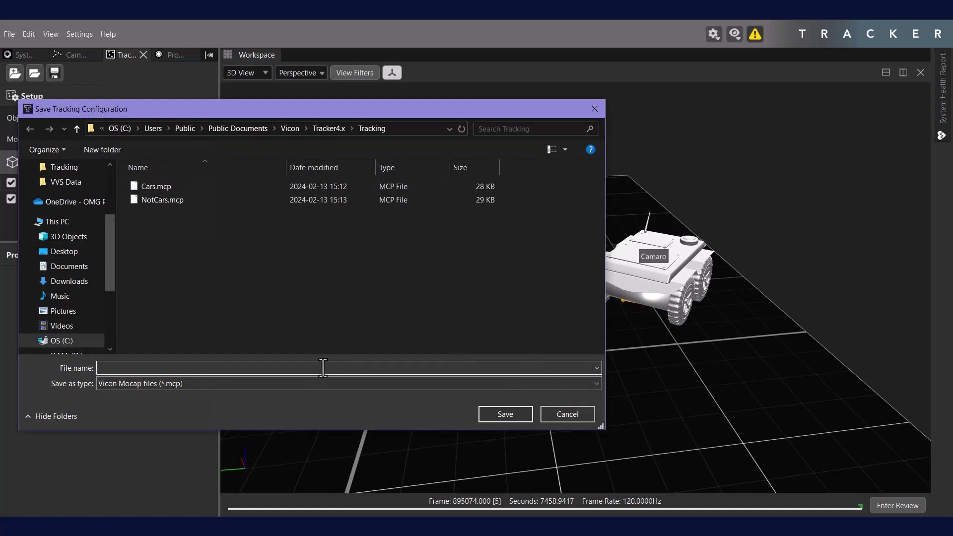
{"action": "left_click", "coordinate": [546, 413]}
Load the NotCars.mcp configuration with the Not-Camaro and Not-Mustang objects
{"action": "left_click", "coordinate": [33, 74]}
{"action": "left_click", "coordinate": [404, 199]}
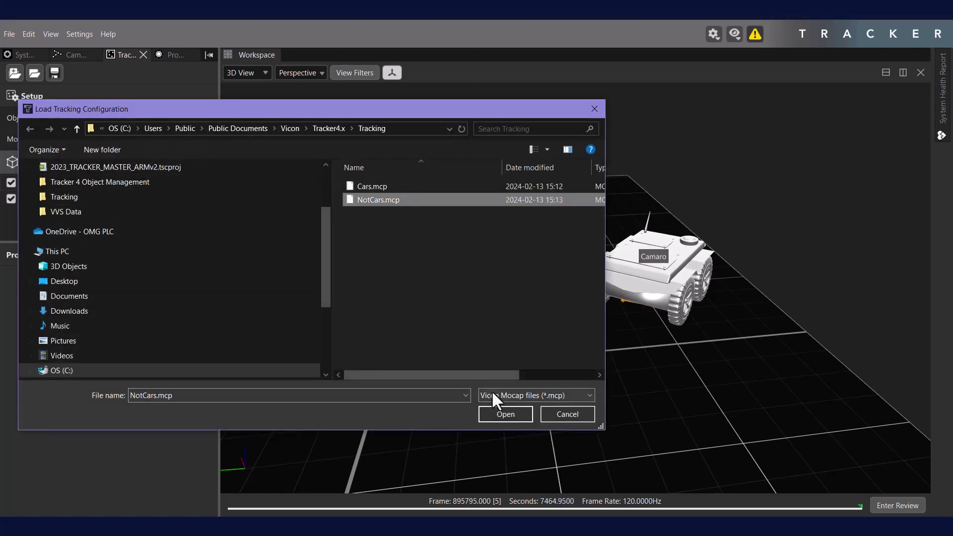
{"action": "left_click", "coordinate": [503, 415]}
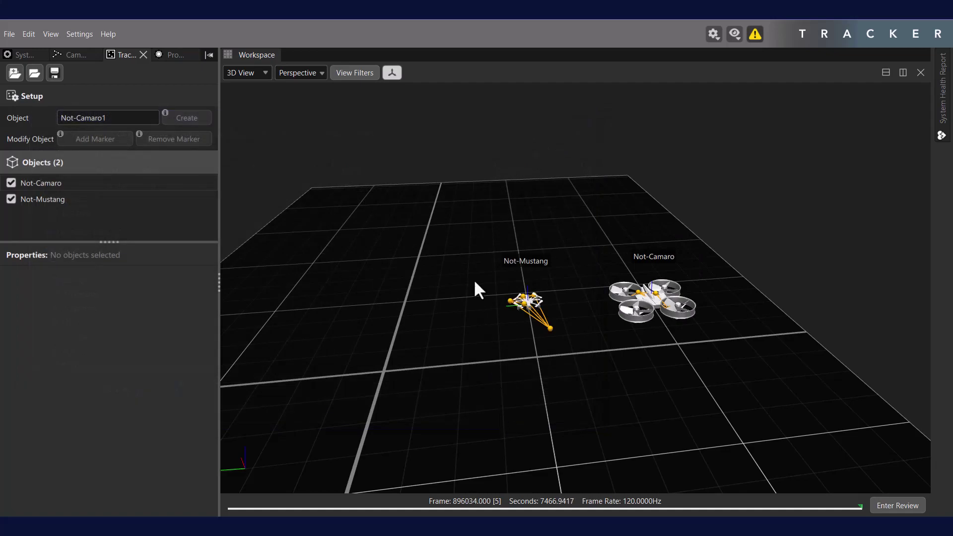